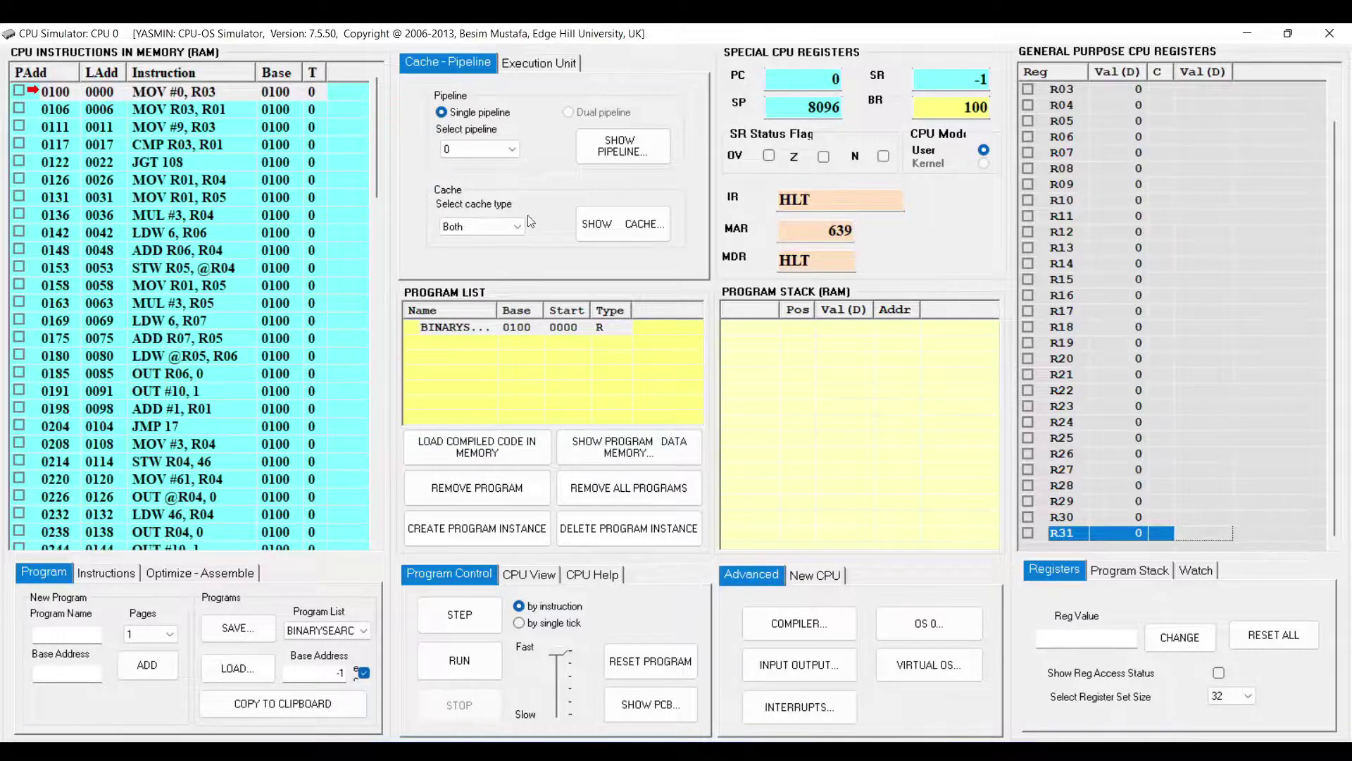
left_click(313, 284)
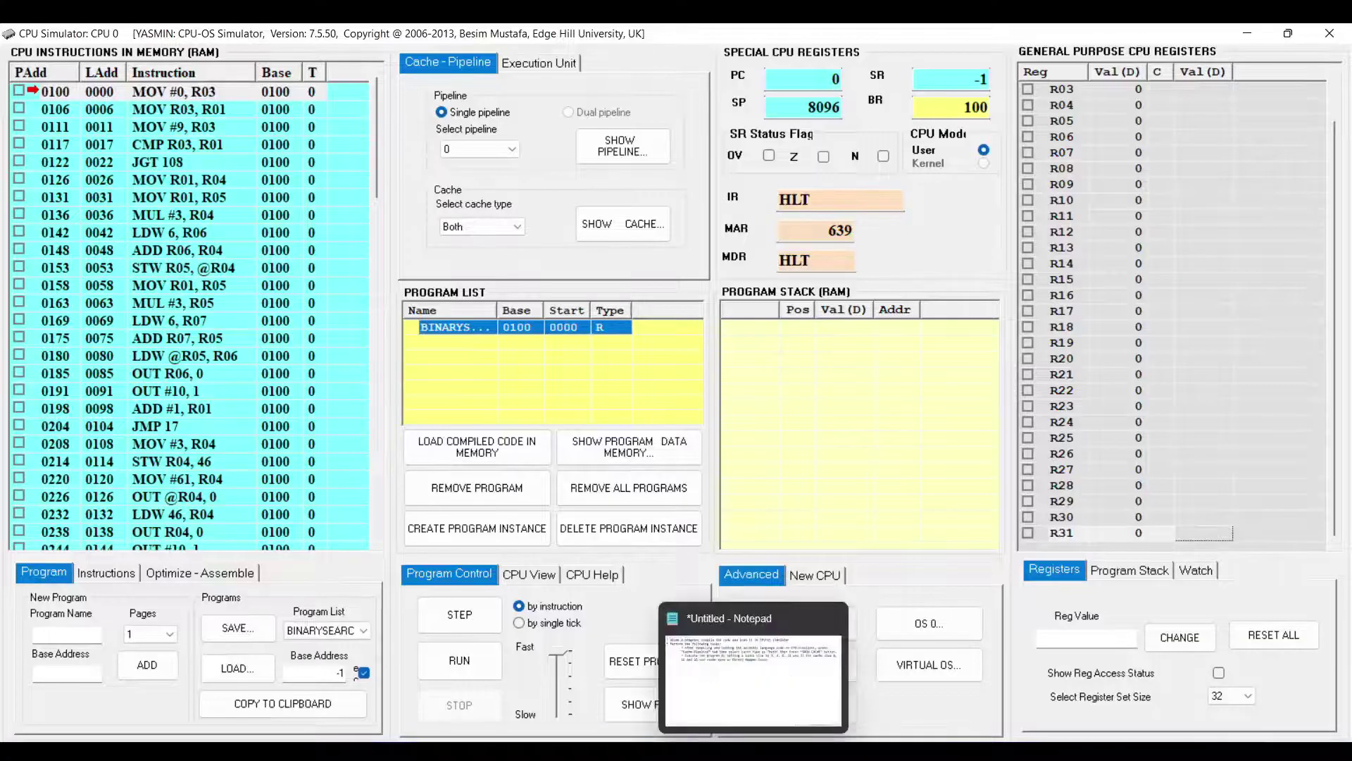
left_click(752, 669)
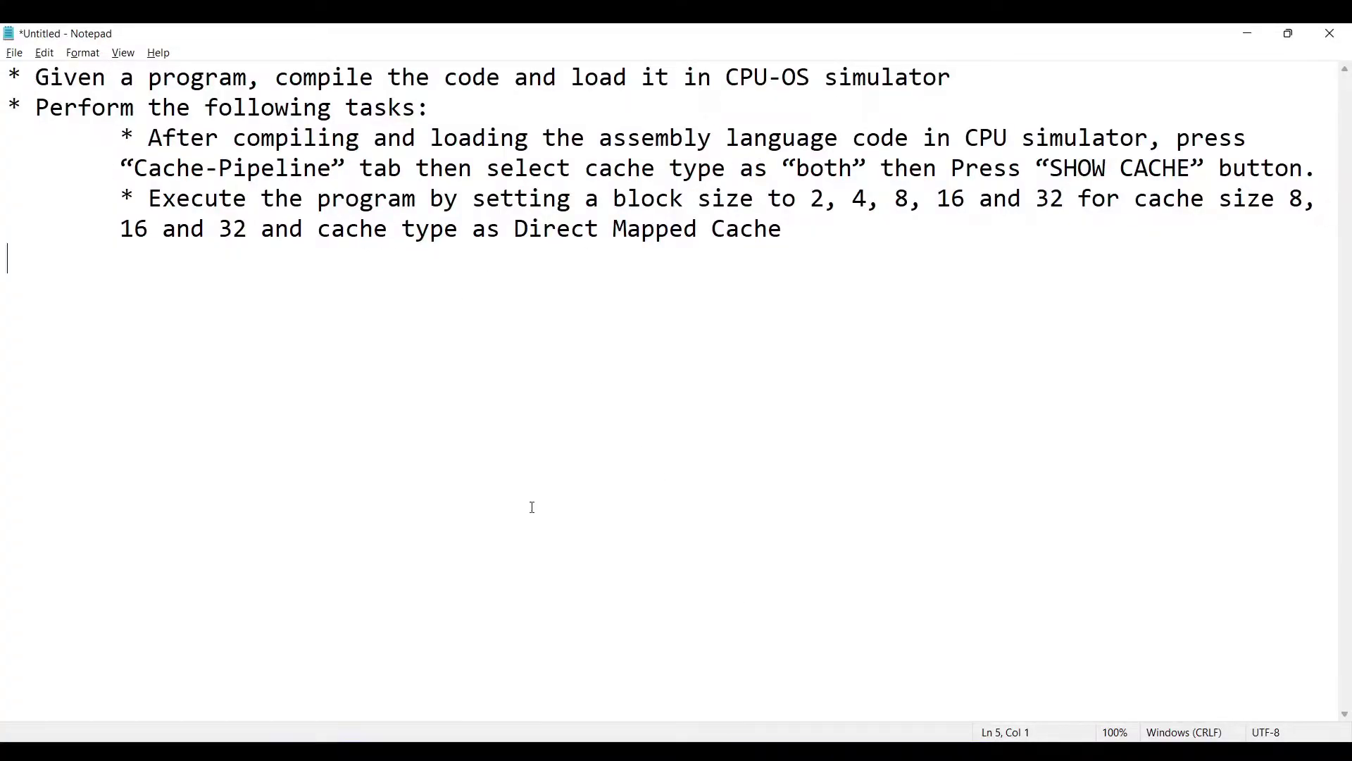
key("alt+Tab")
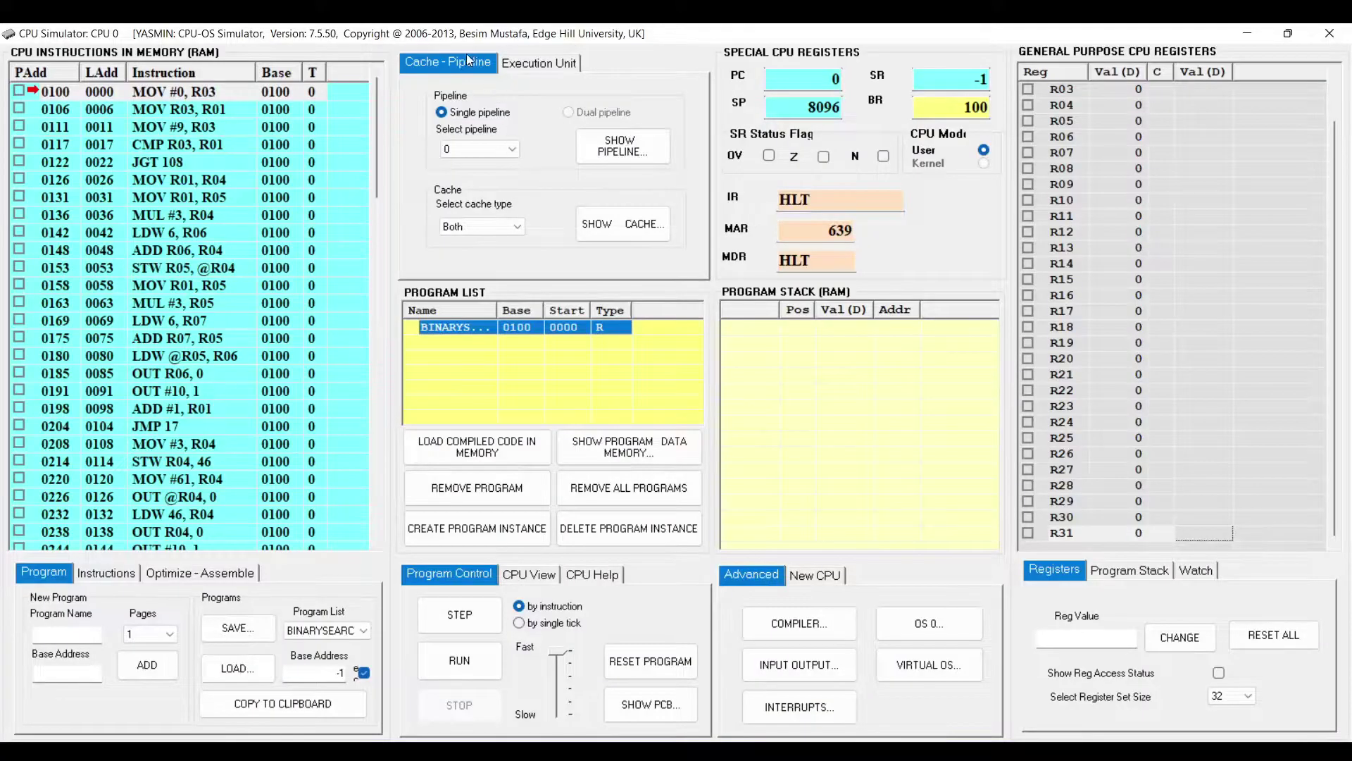
key("alt+Tab")
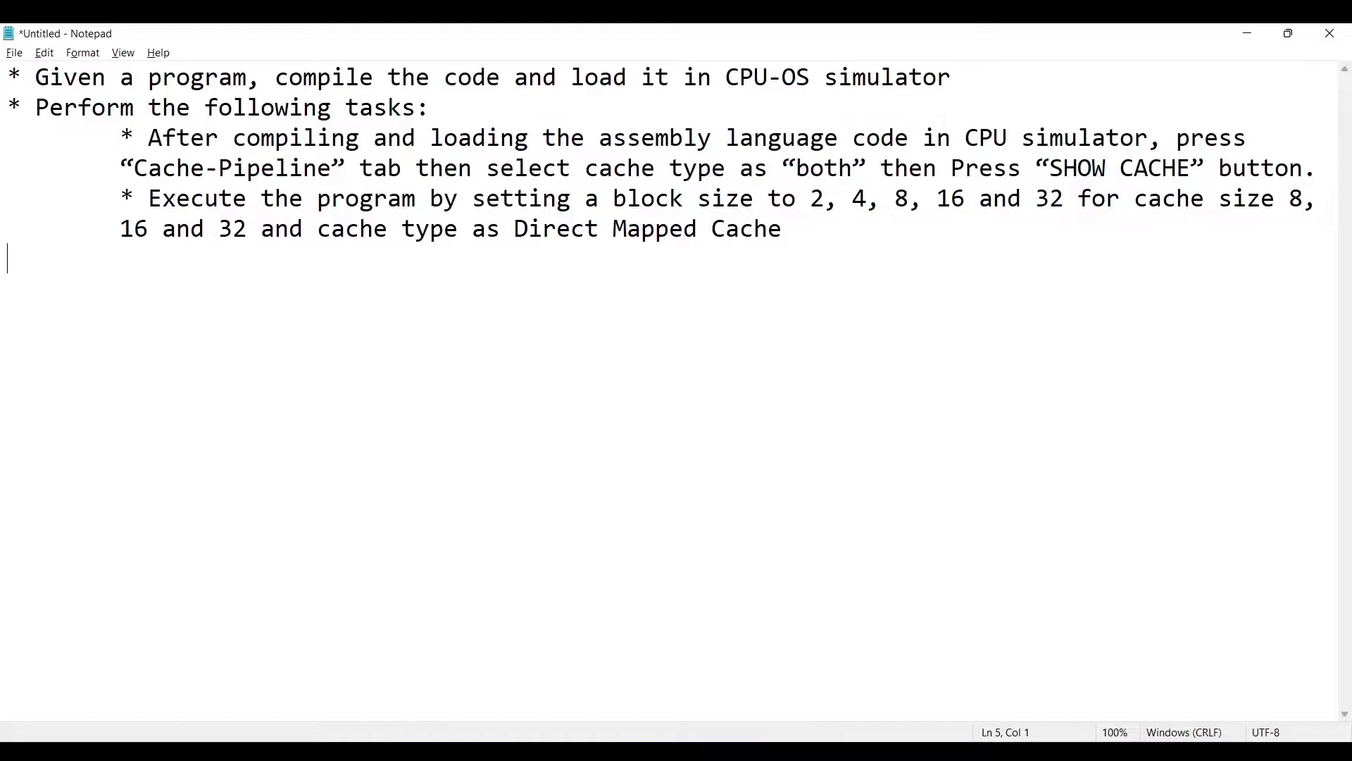
key("alt+Tab")
left_click(482, 227)
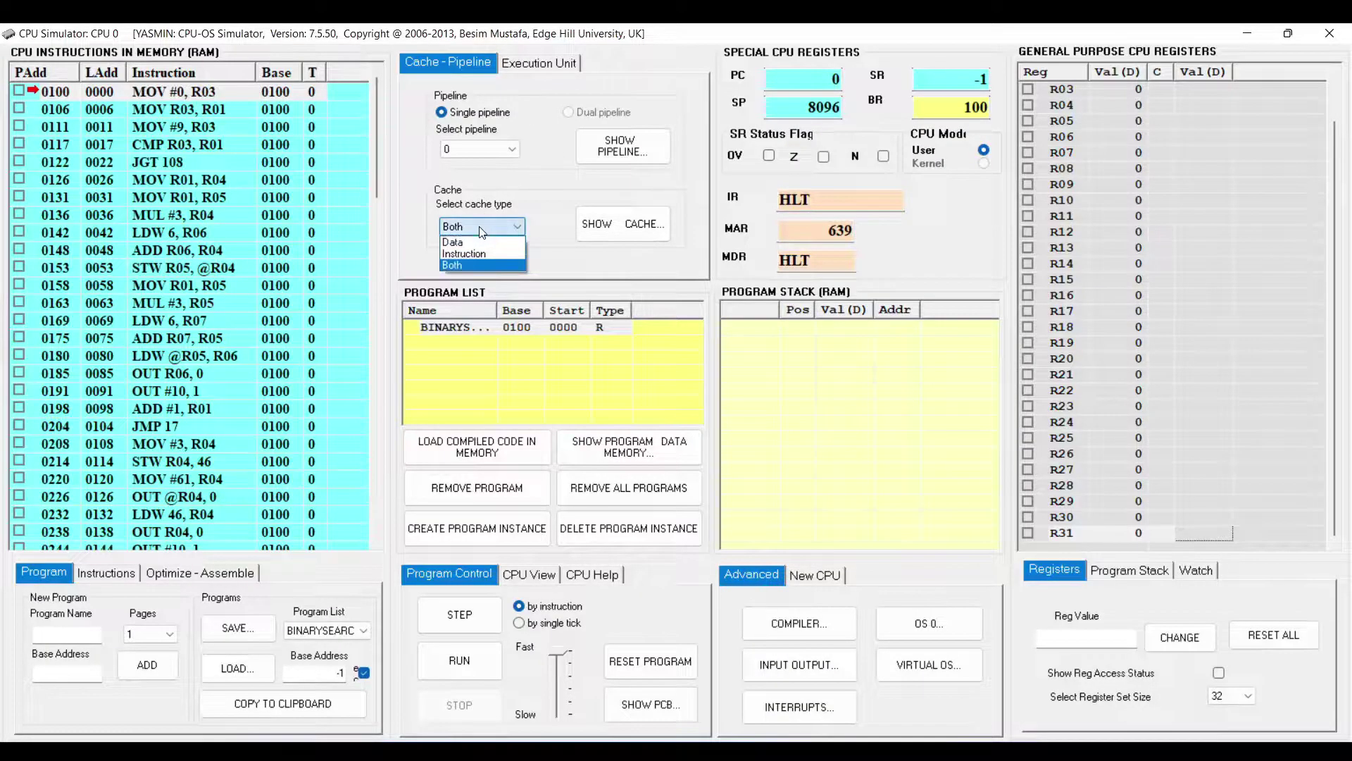
left_click(491, 265)
key("alt+Tab")
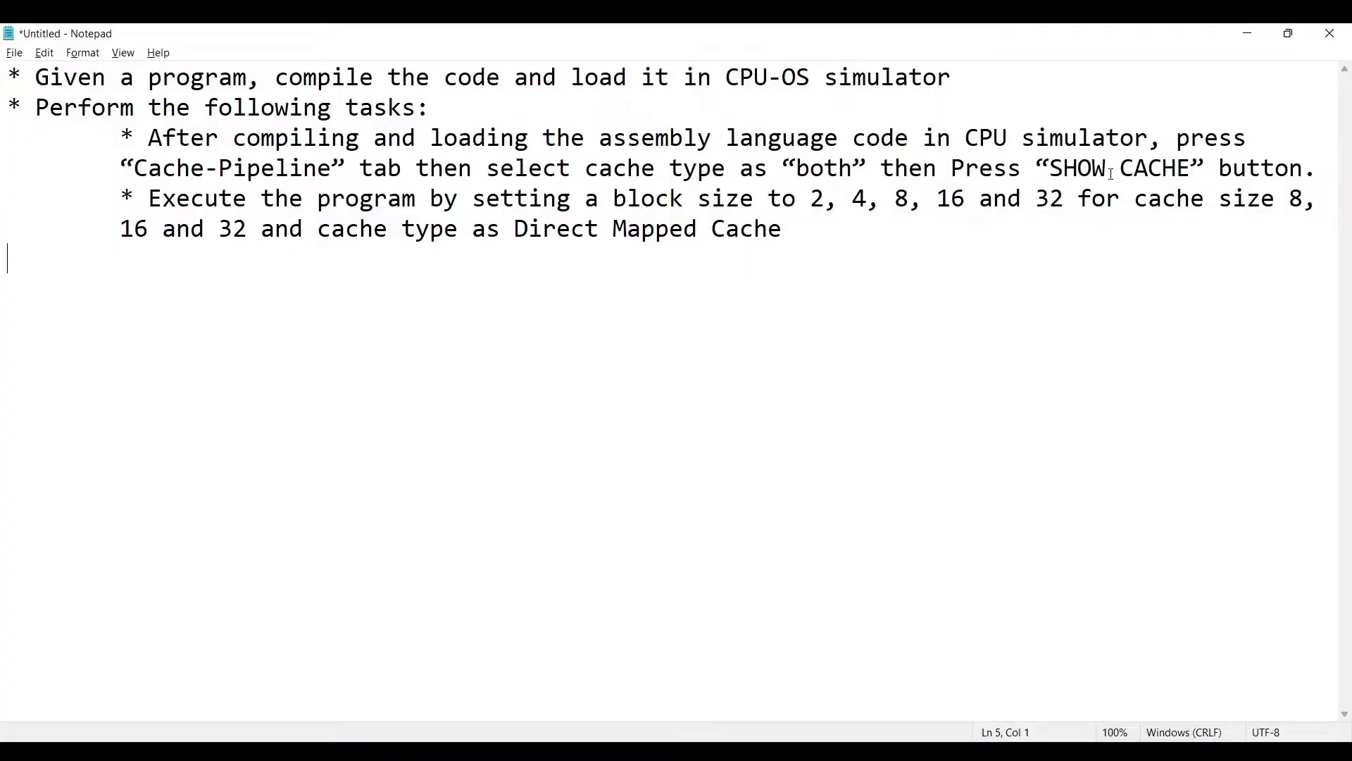
key("alt+Tab")
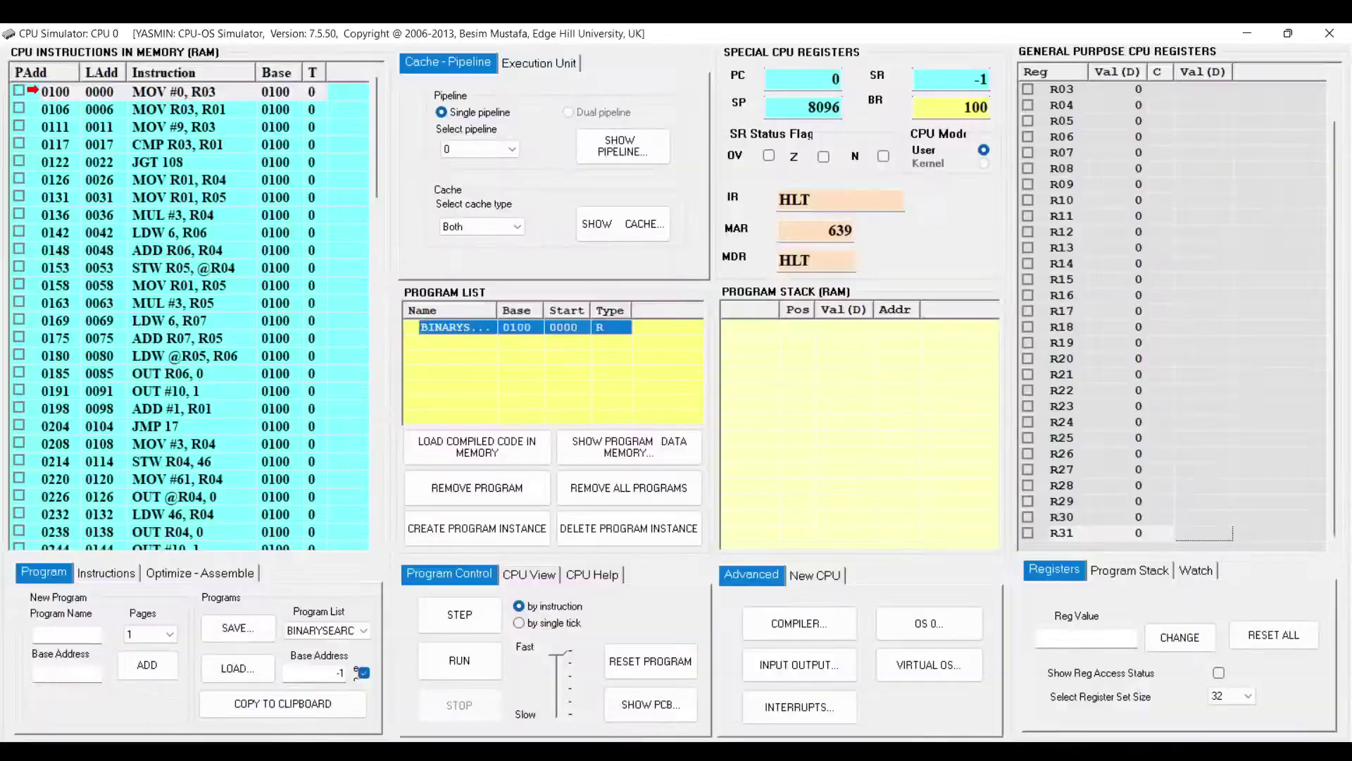
Step: Open the Instruction and Data Cache windows side by side, then switch back to the Notepad task notes
left_click(612, 222)
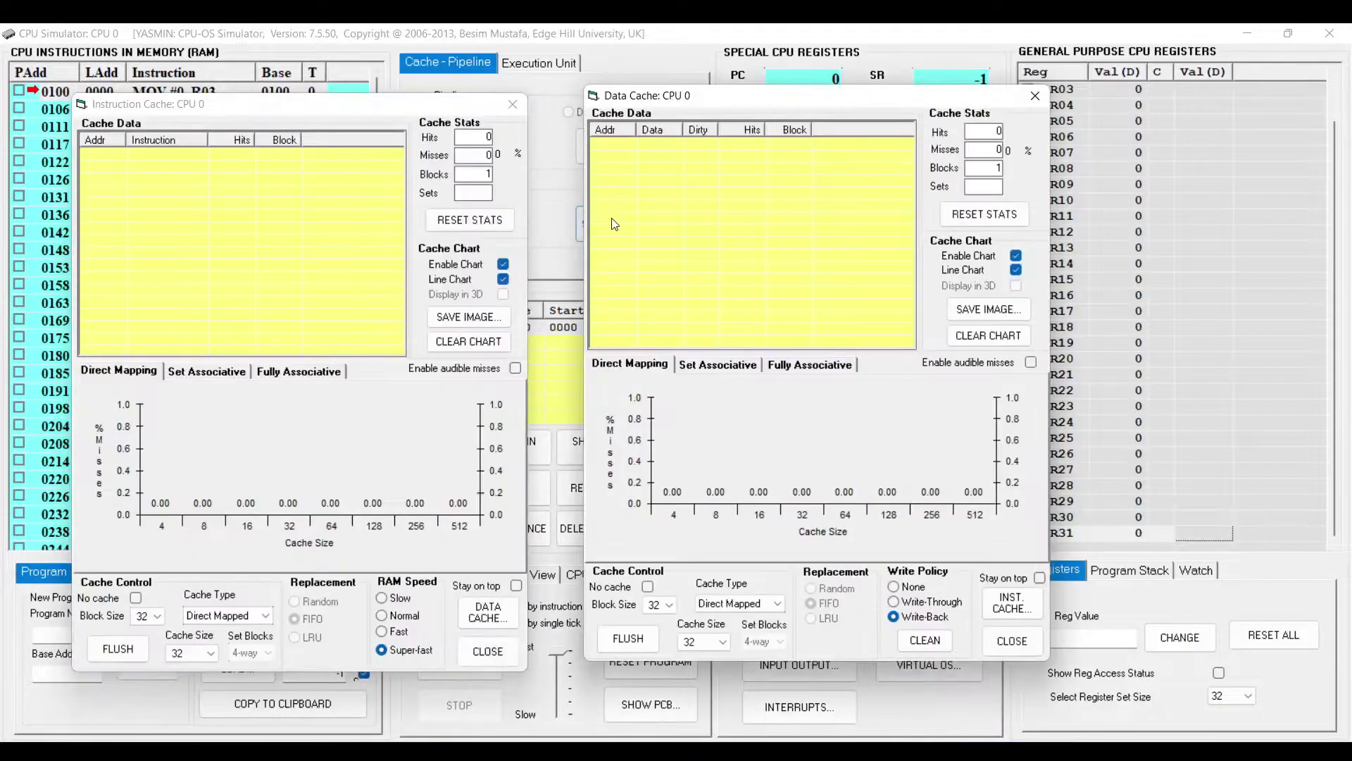
left_click(320, 110)
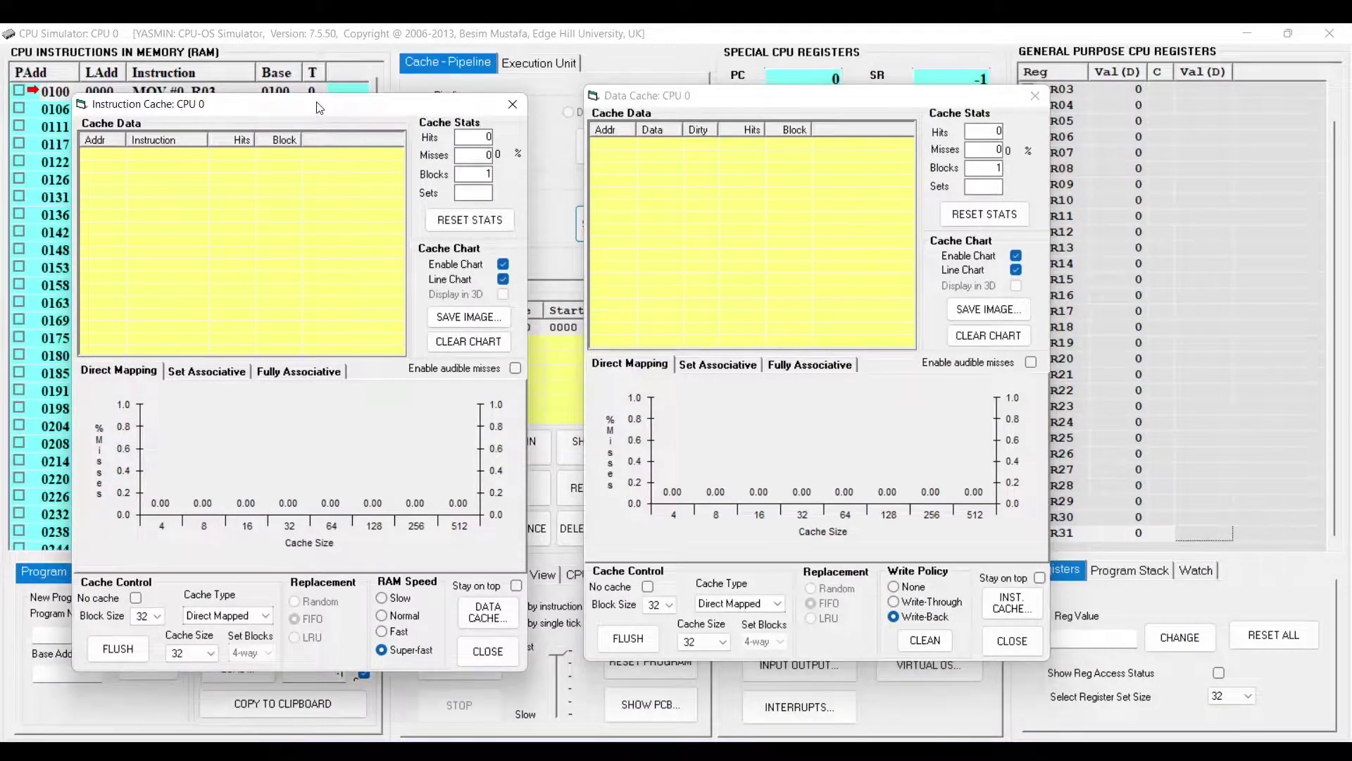
left_click(729, 110)
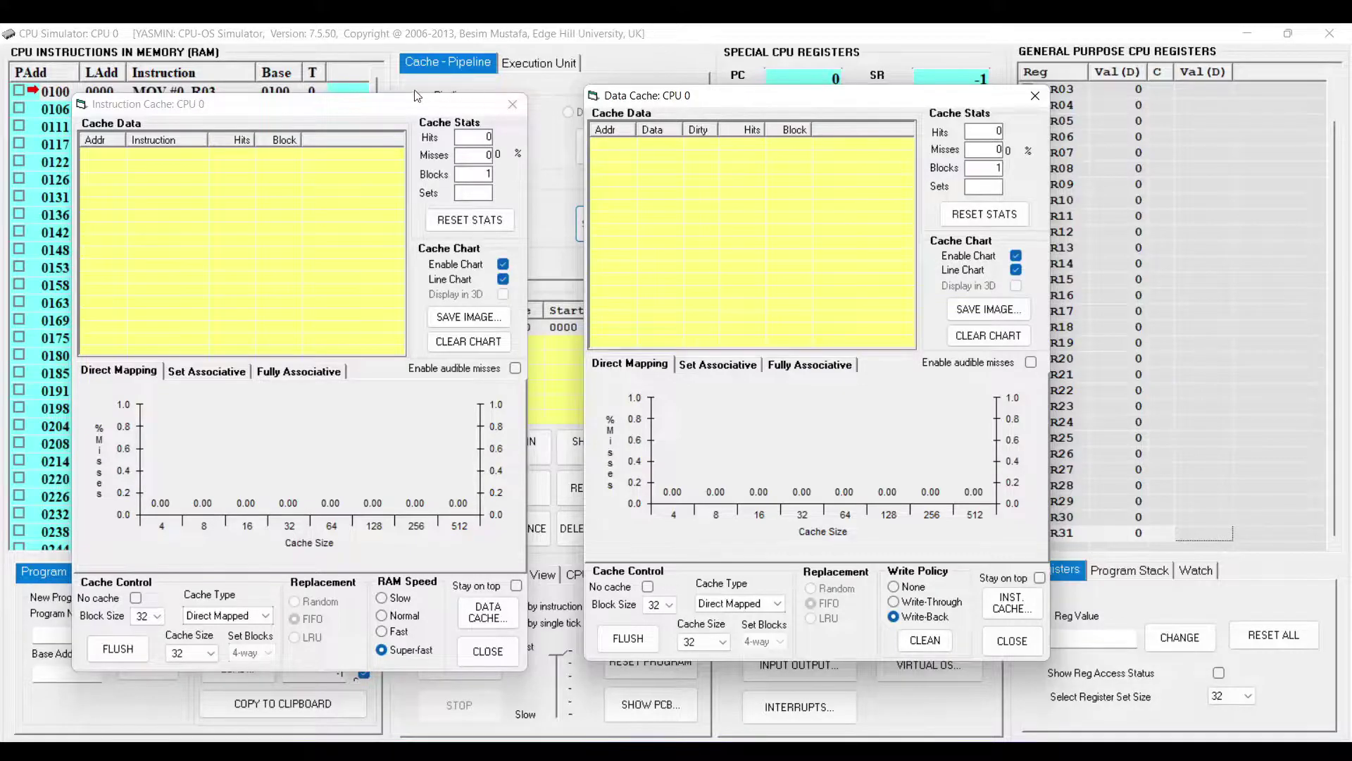
left_click(356, 103)
left_click(780, 106)
mouse_move(793, 751)
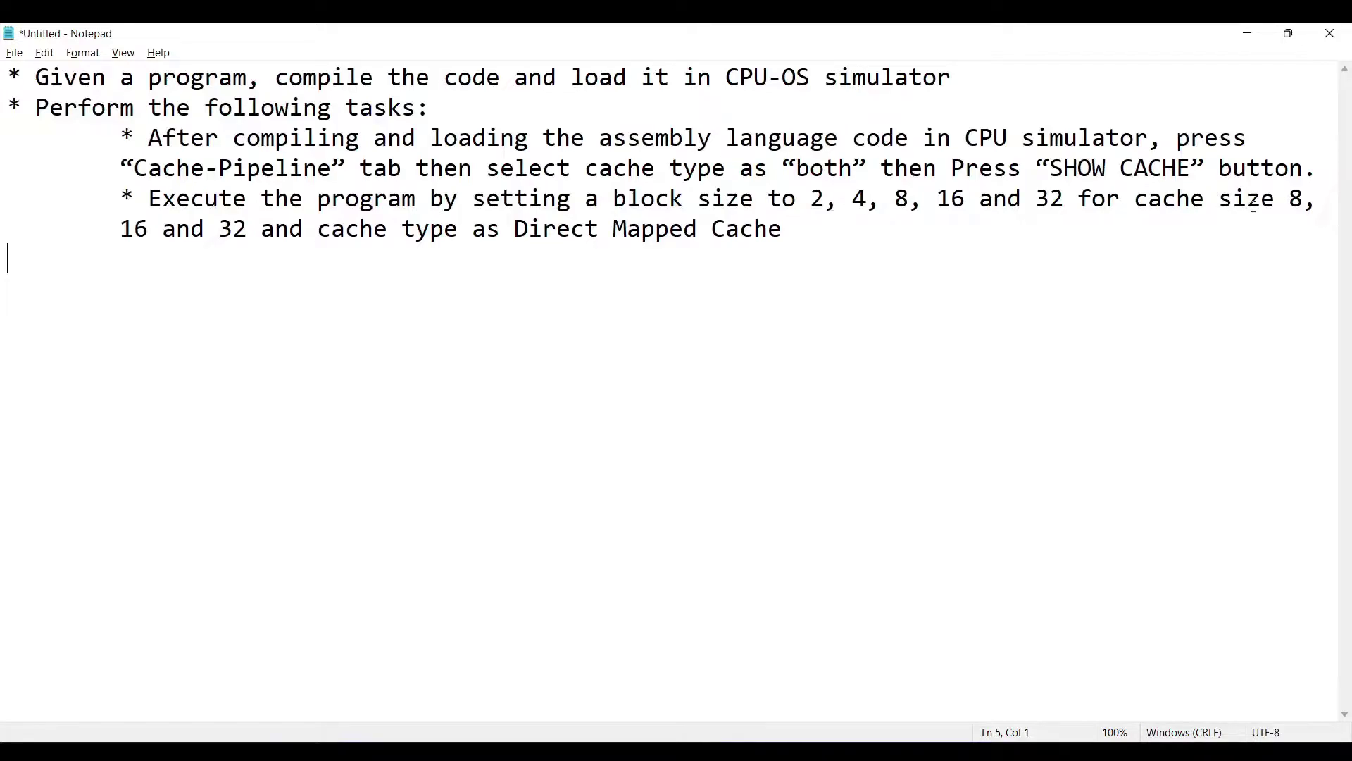
Step: Highlight cache sizes 8 and 16 and block sizes 2, 4, 8, 16, 32 in the notes
double_click(1293, 202)
left_click_drag(812, 205, 921, 204)
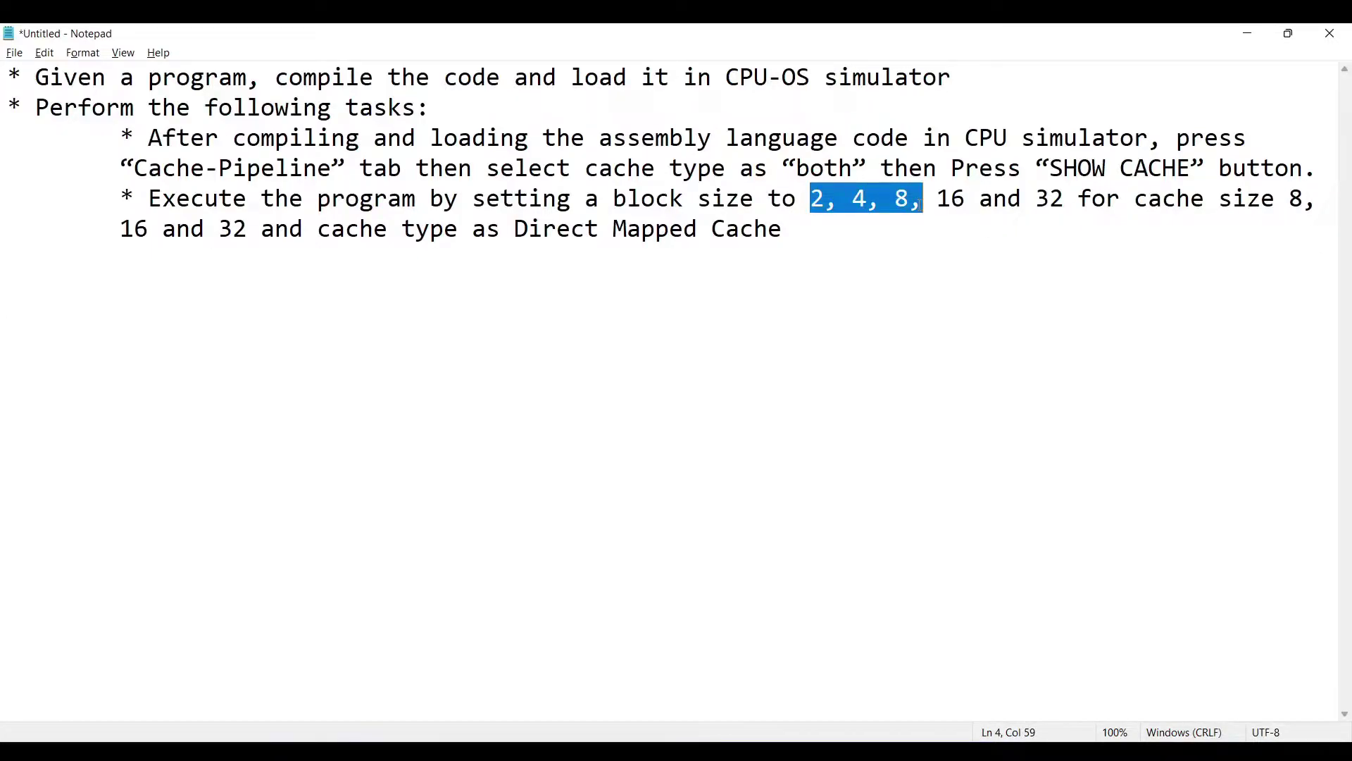
left_click_drag(134, 229, 142, 230)
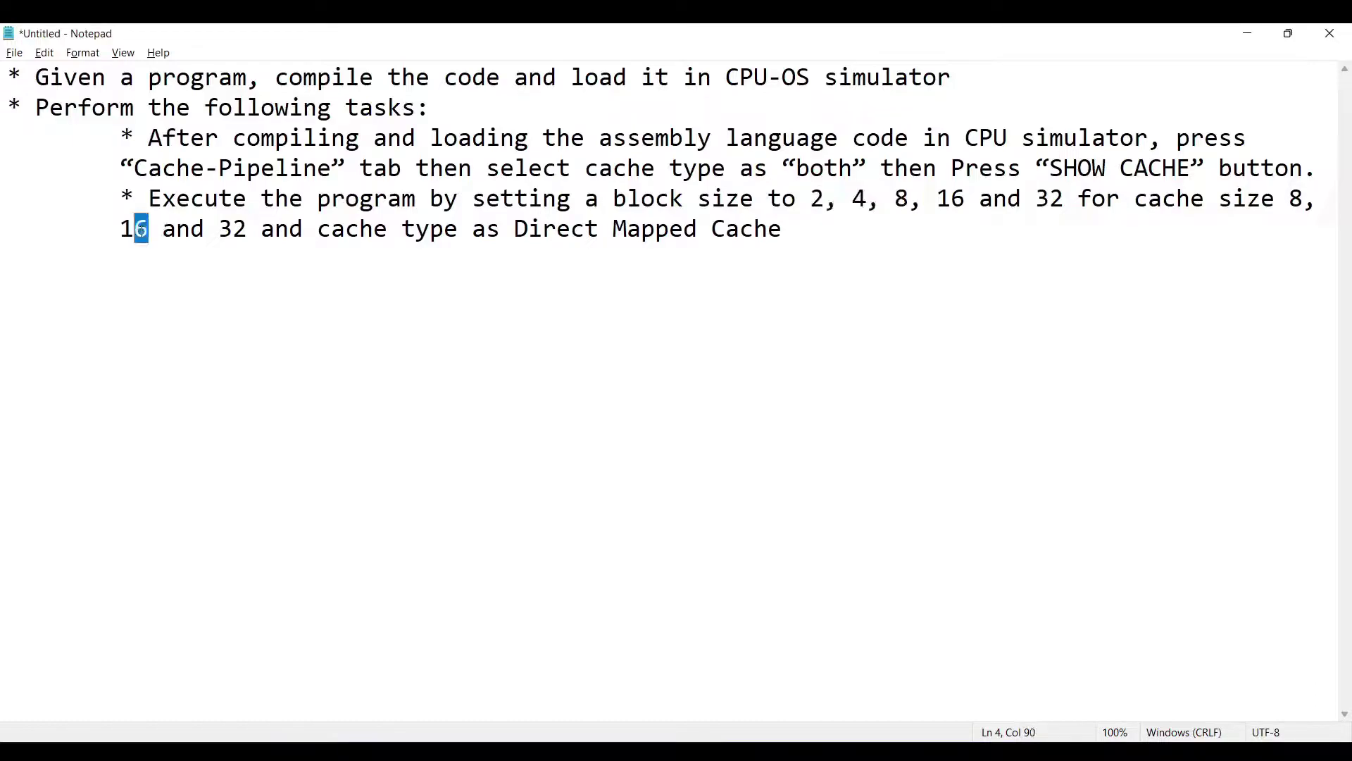
left_click_drag(813, 200, 968, 202)
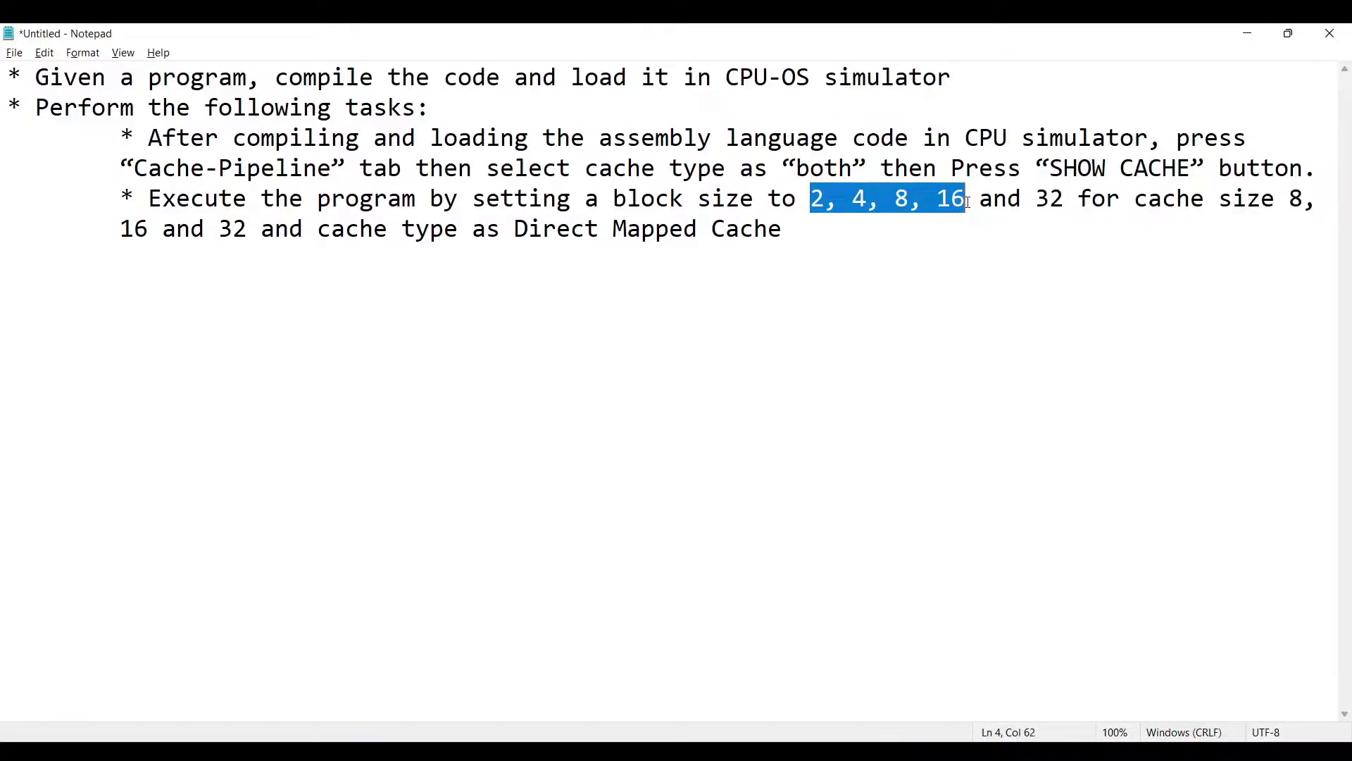
left_click(1053, 203)
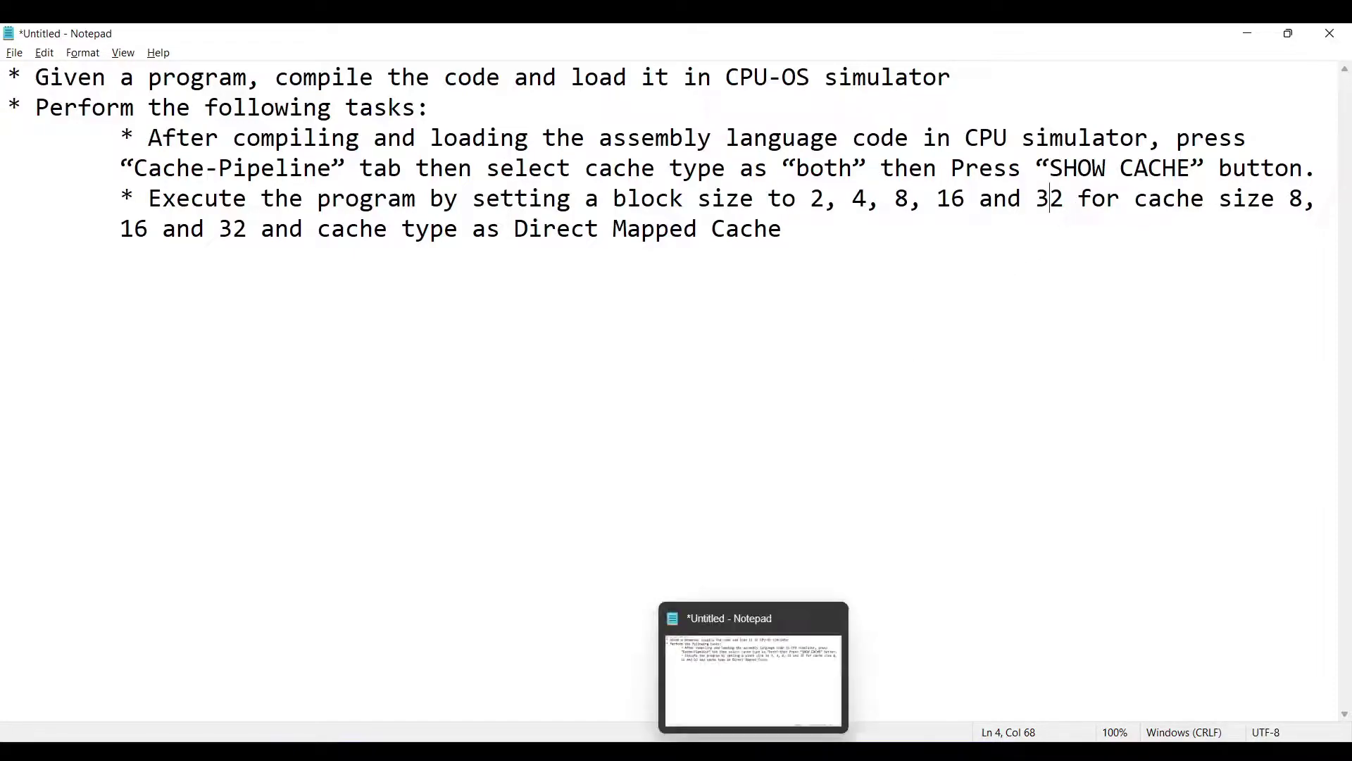
Step: Back in the simulator, reopen the cache windows and set the instruction cache to block size 2, cache size 8
mouse_move(715, 751)
left_click(726, 708)
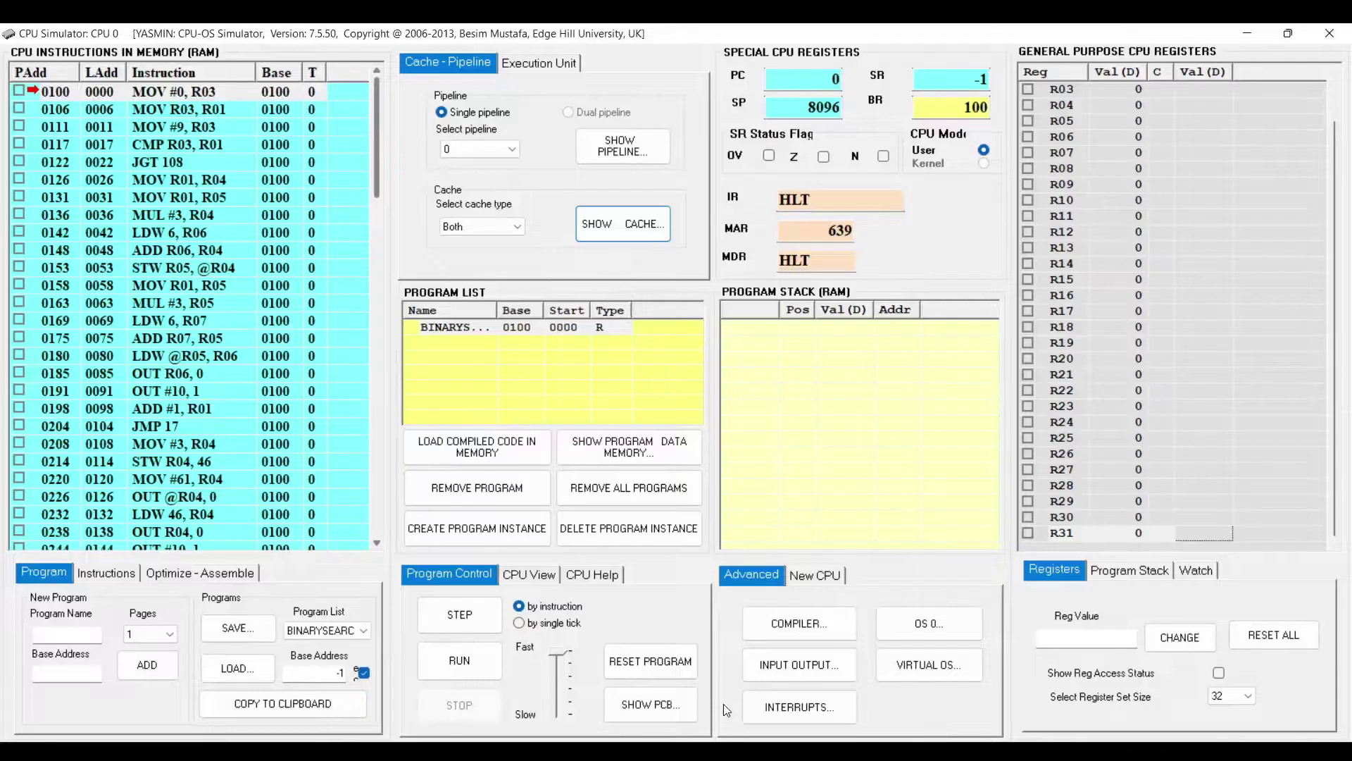
left_click(810, 676)
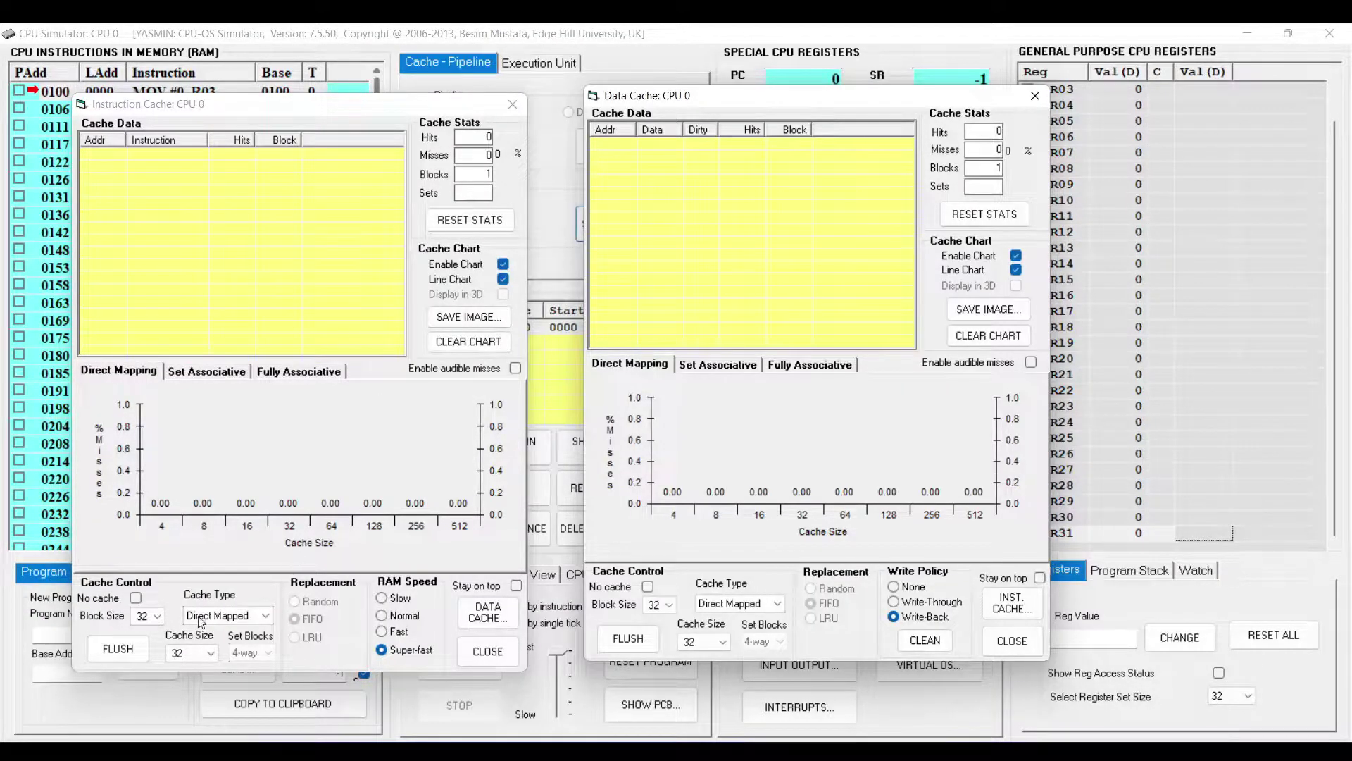
left_click(144, 616)
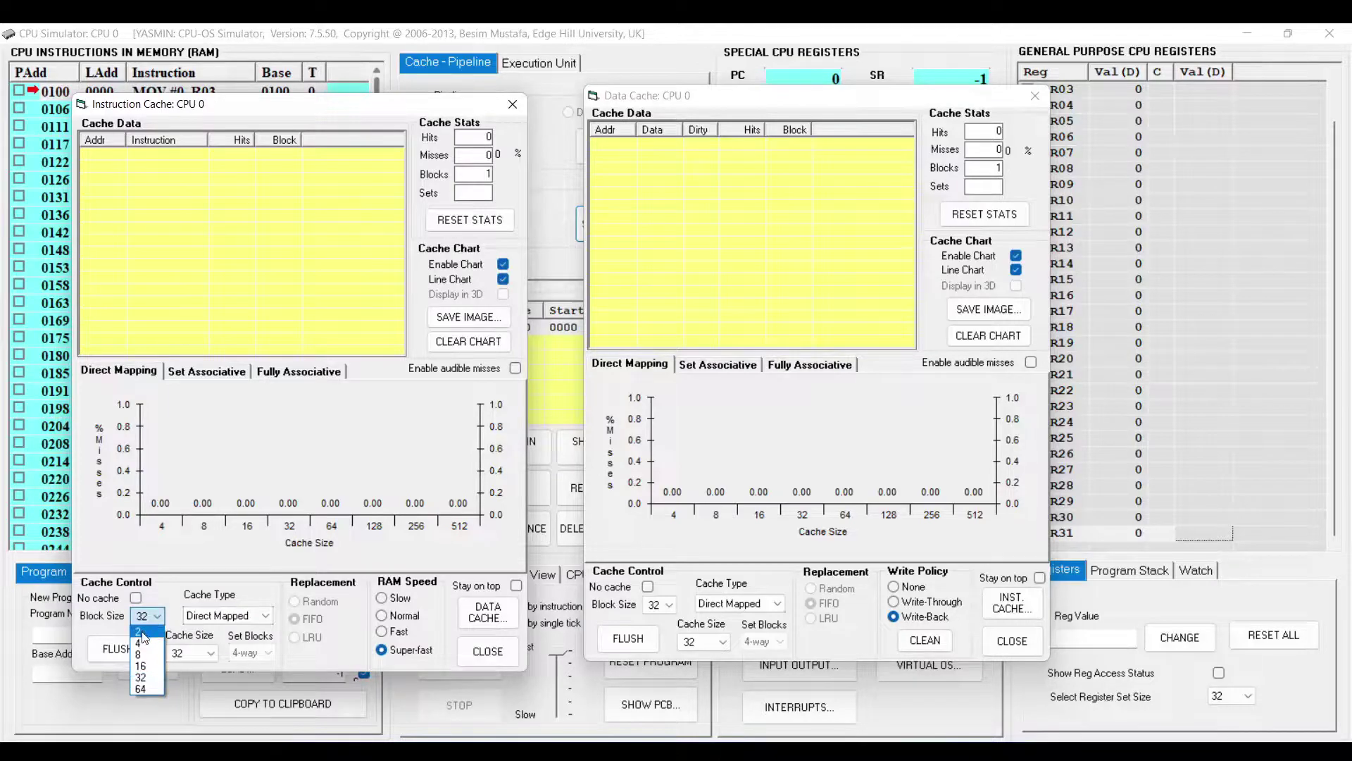
left_click(143, 633)
left_click(191, 653)
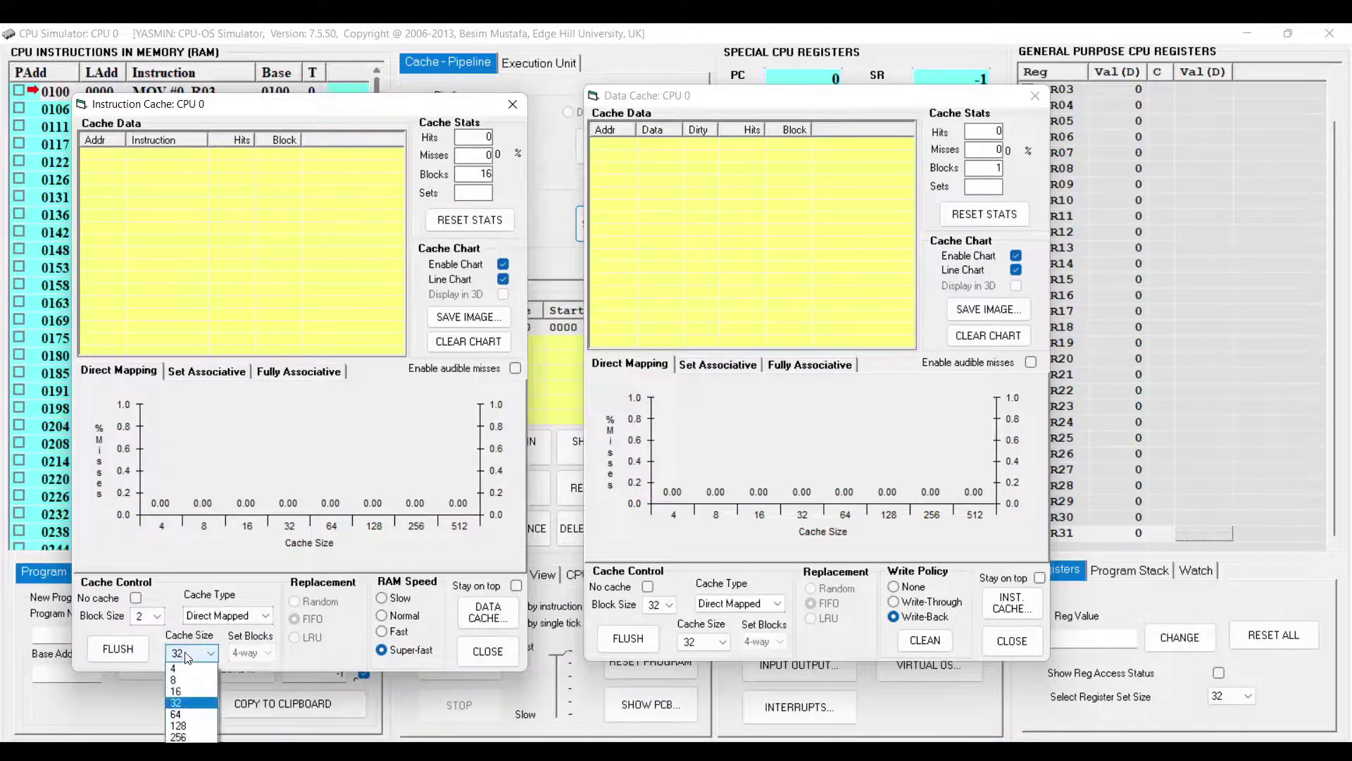
left_click(185, 678)
Step: Set the data cache to block size 2 and cache size 8, and flush the instruction cache
left_click(648, 607)
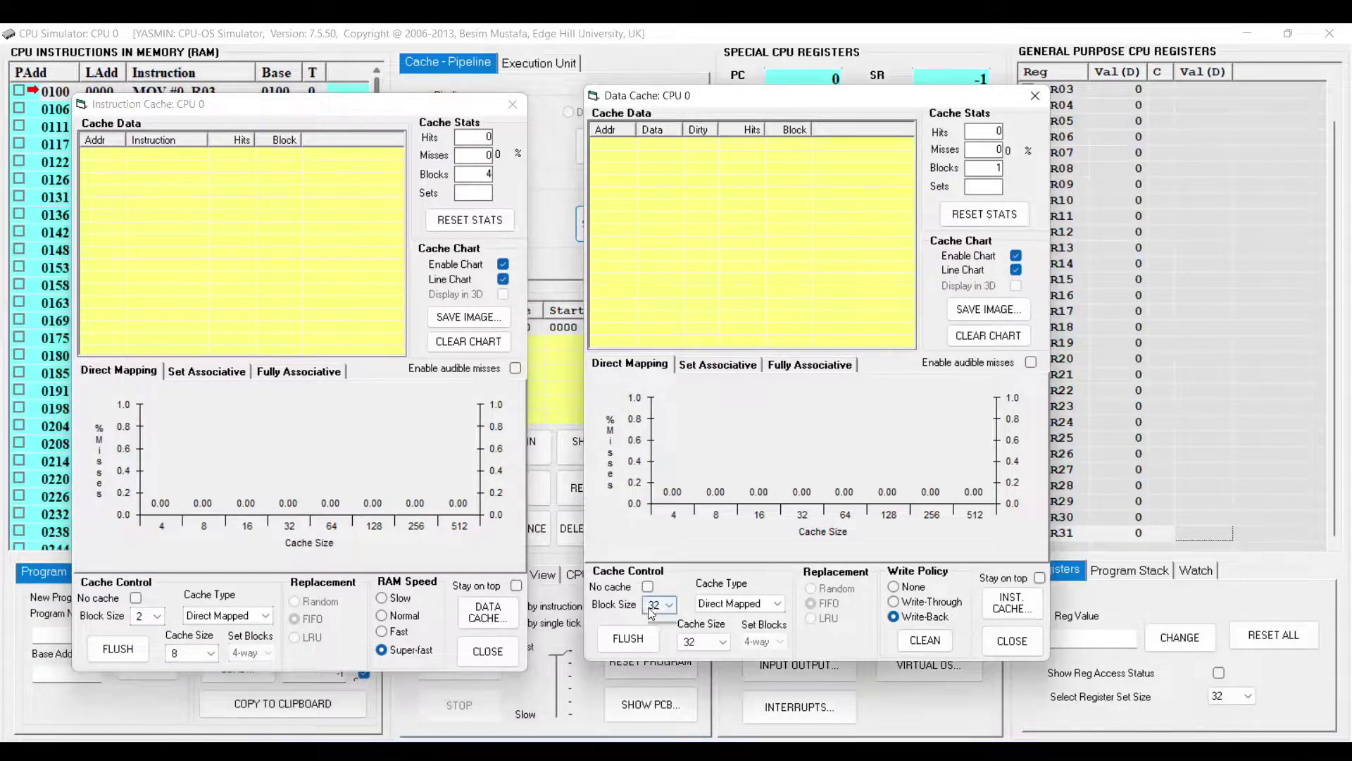
left_click(655, 621)
left_click(705, 642)
left_click(699, 669)
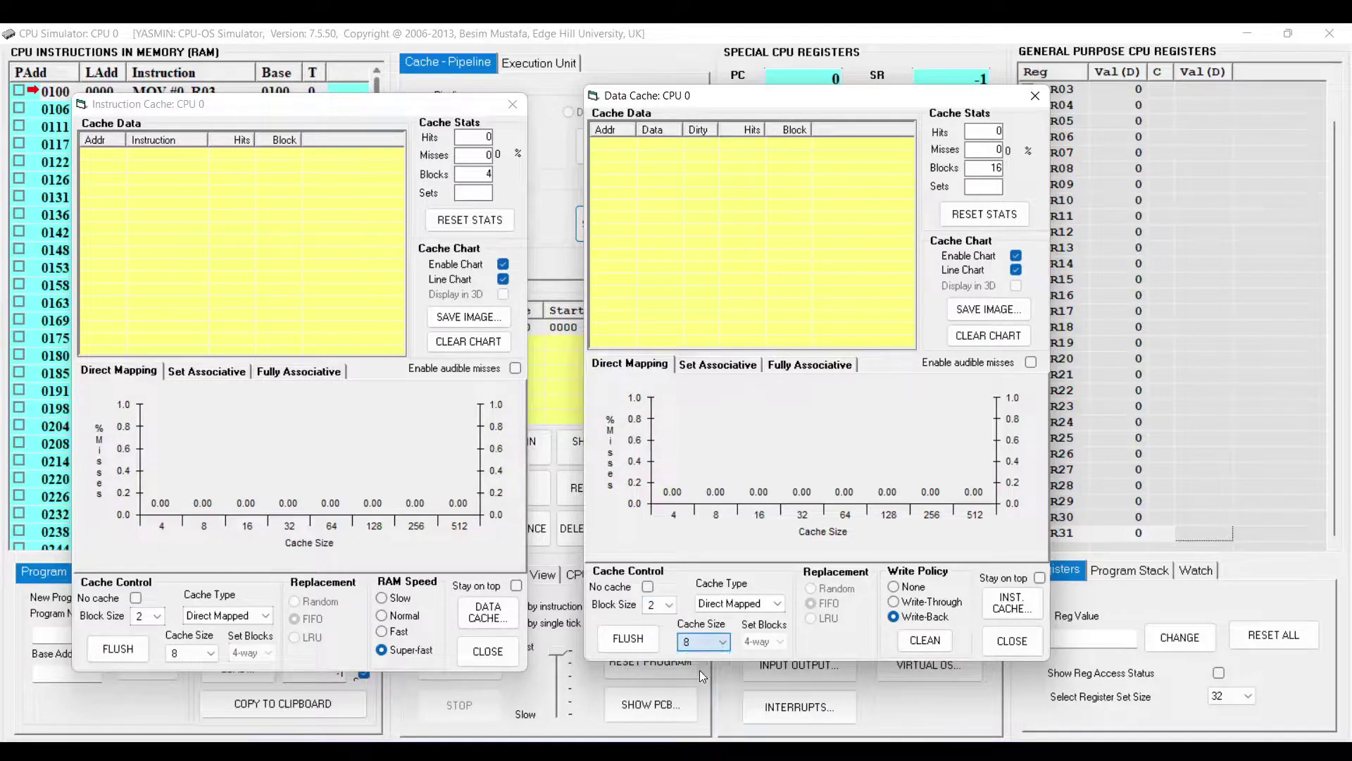
left_click(118, 648)
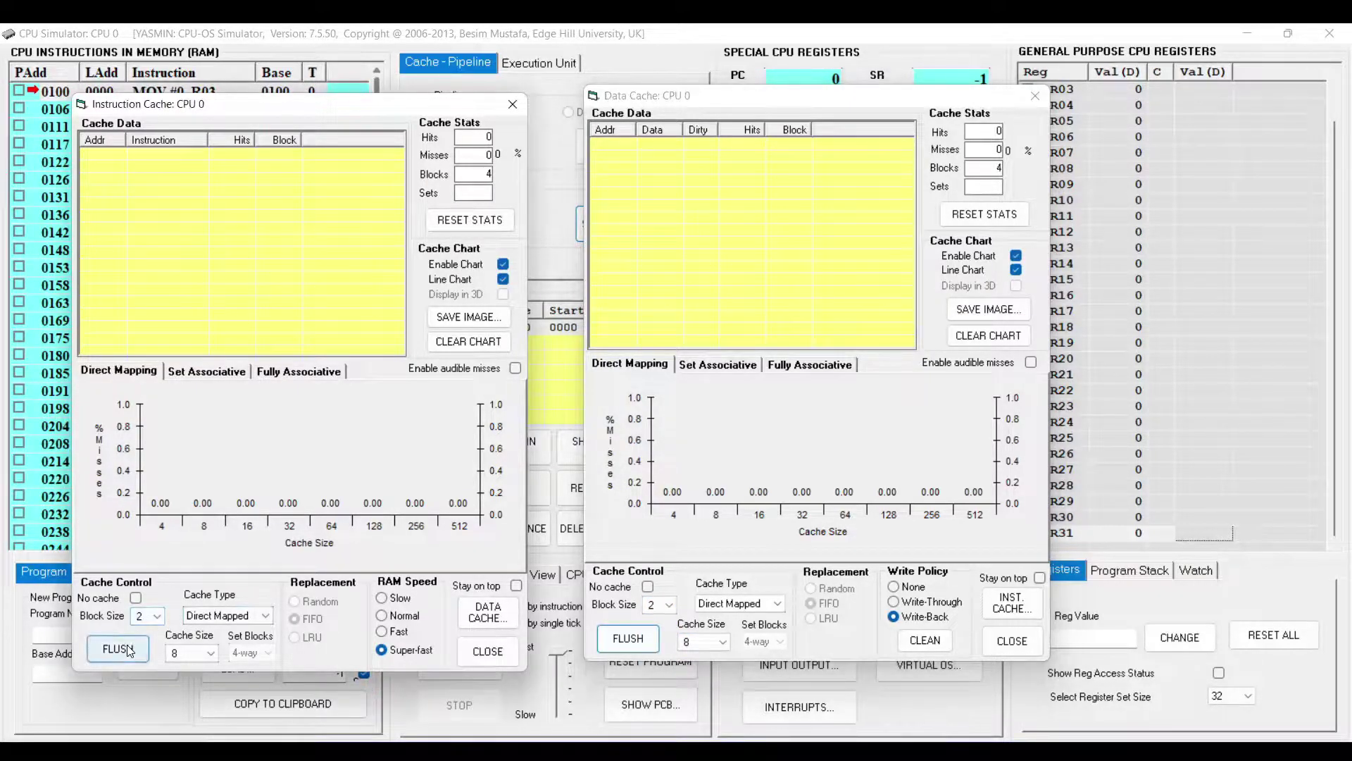
left_click(544, 202)
Step: Reset and run the program, reopening the cache windows to watch the miss-rate charts
left_click(637, 667)
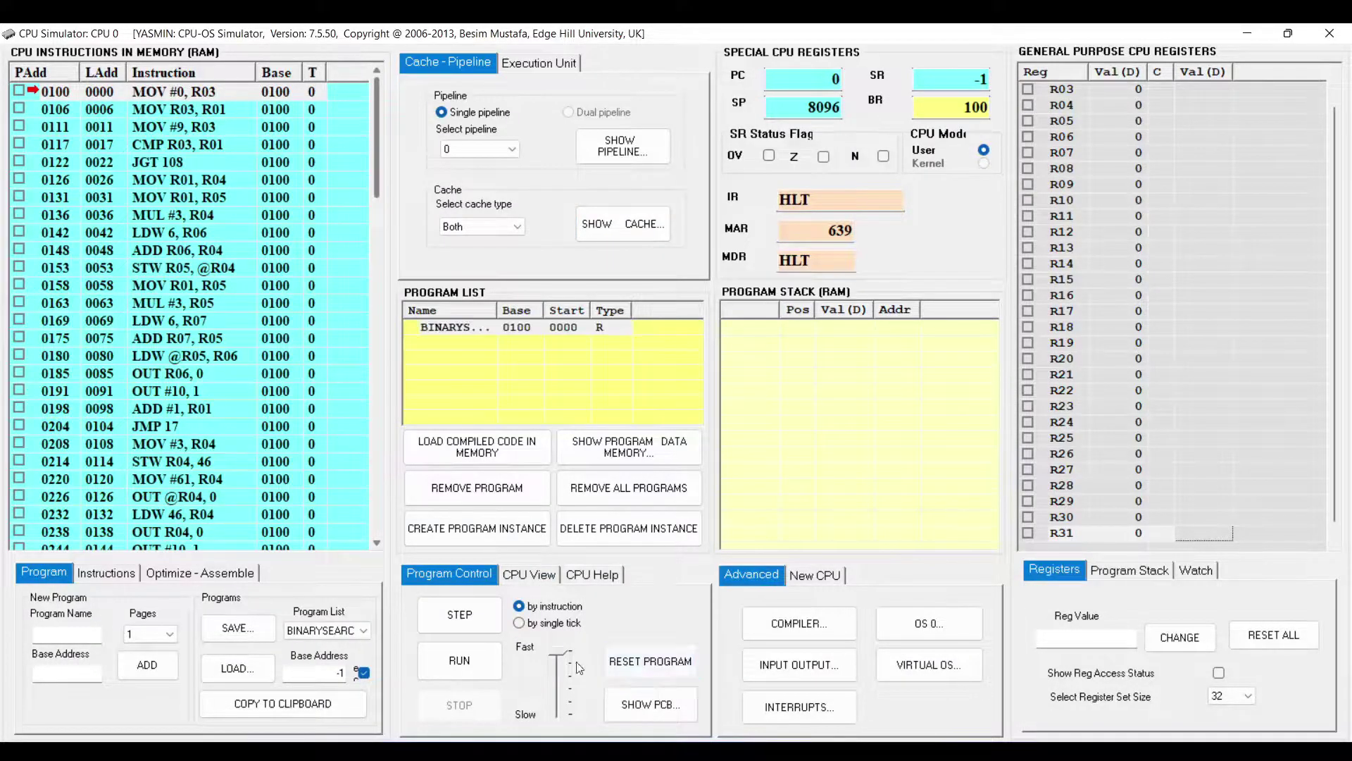
left_click(460, 662)
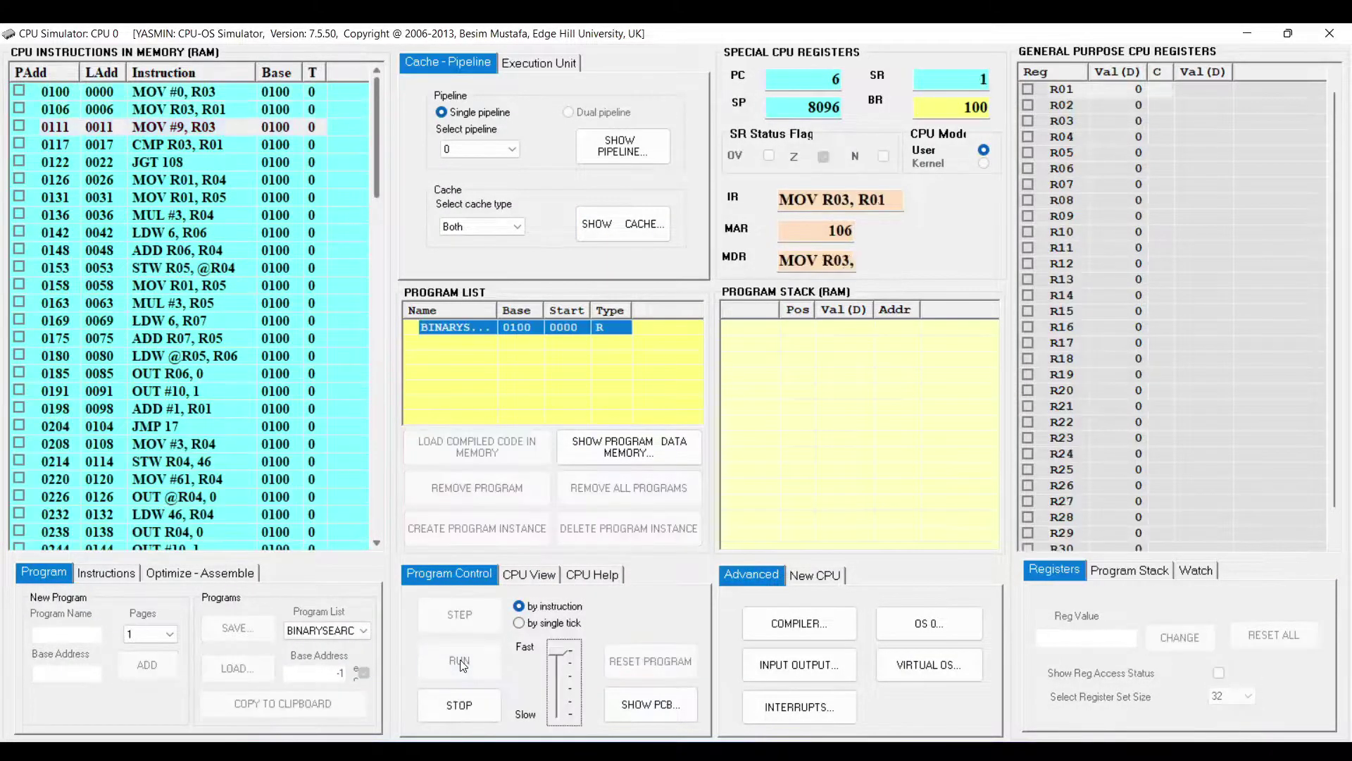
left_click(609, 226)
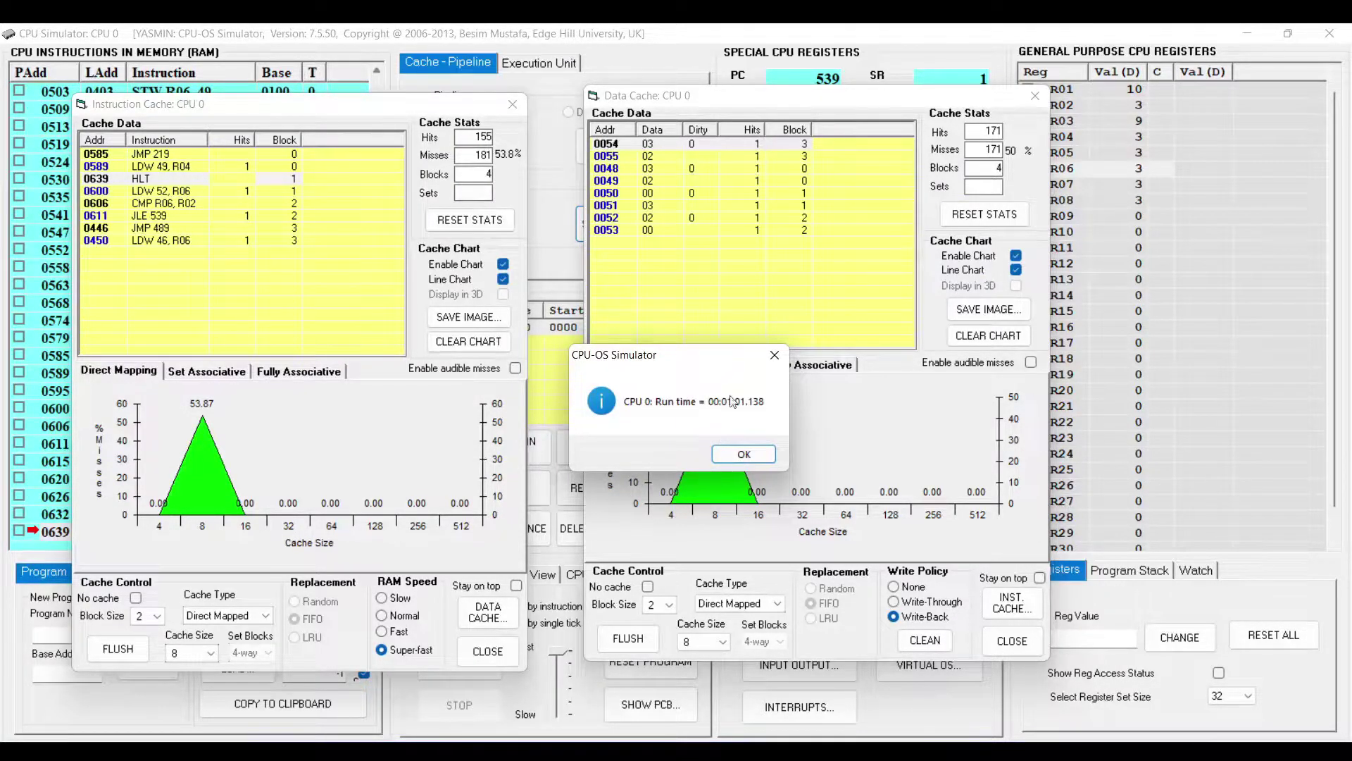
left_click(748, 457)
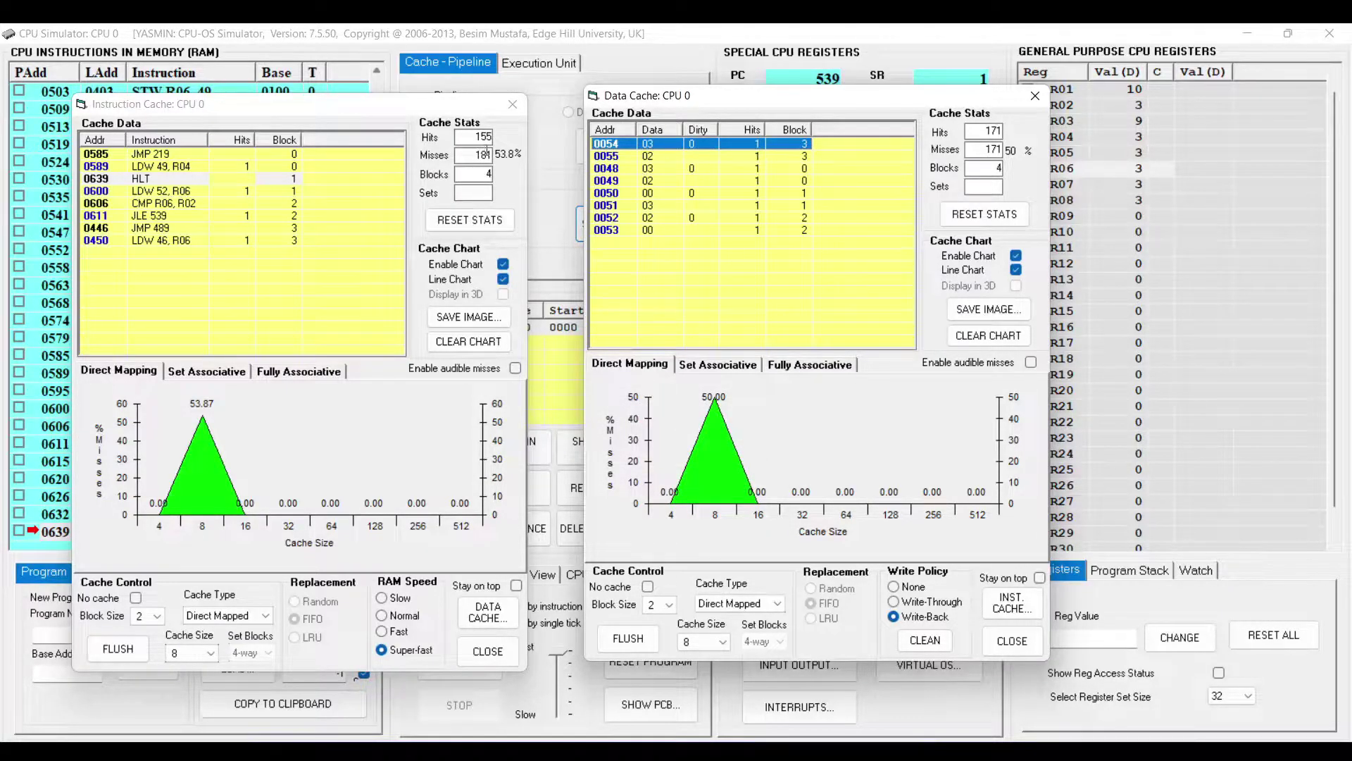
left_click(323, 112)
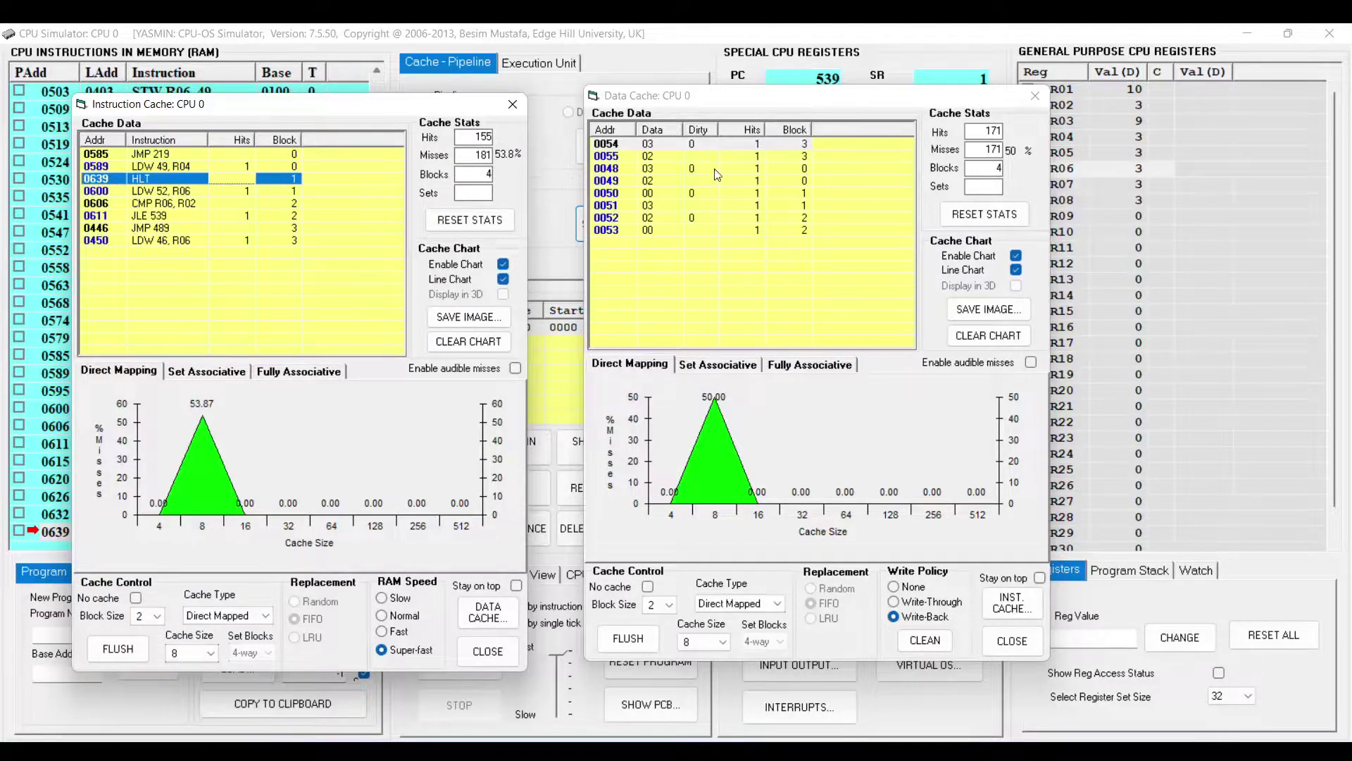
left_click(849, 101)
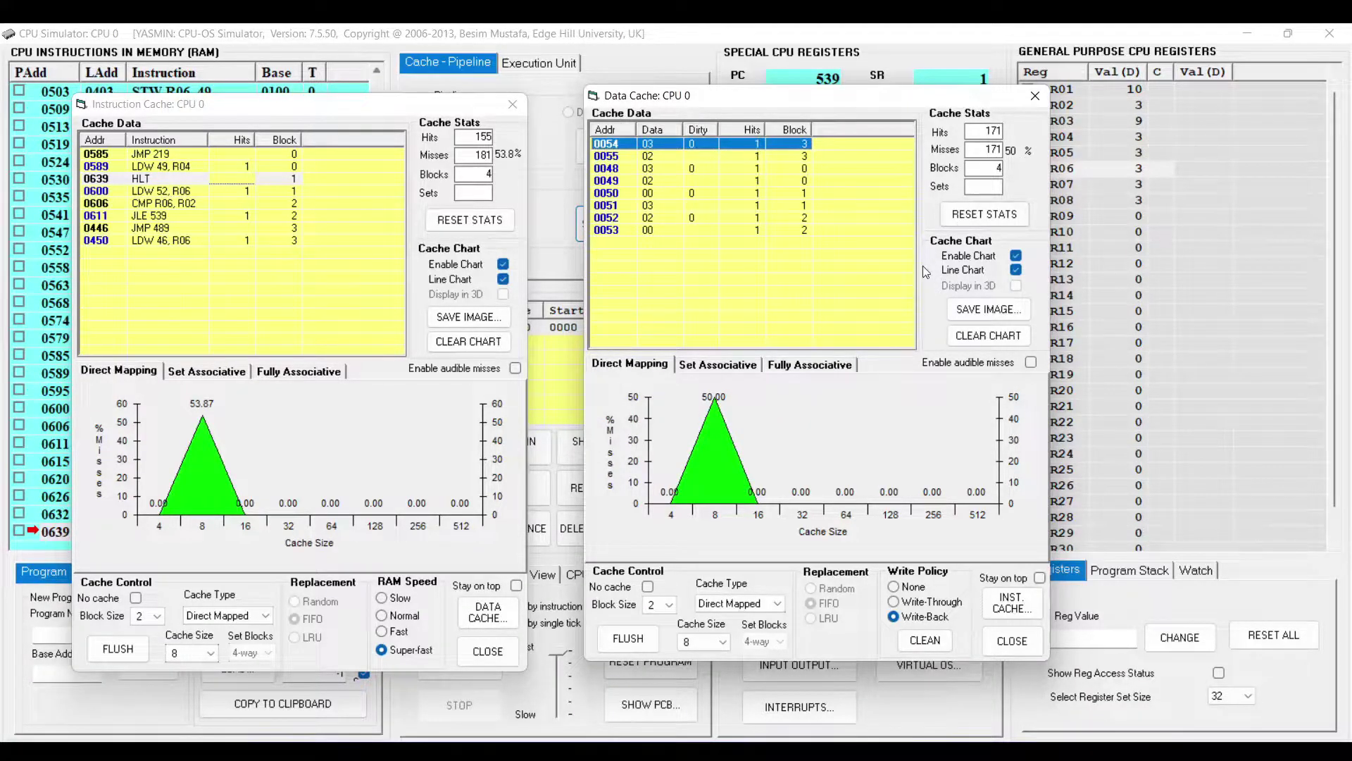
Step: Set the instruction cache to cache size 16 and block size 8
left_click(157, 617)
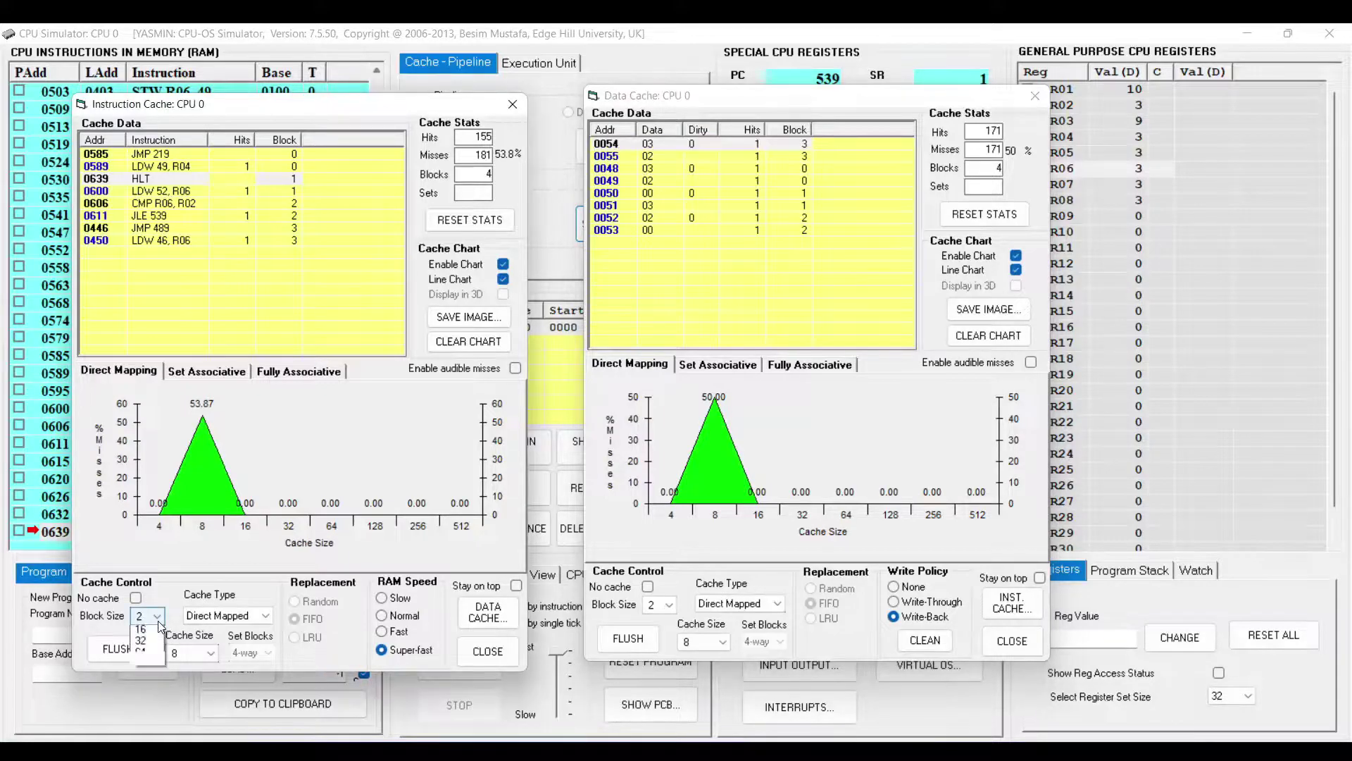
left_click(192, 560)
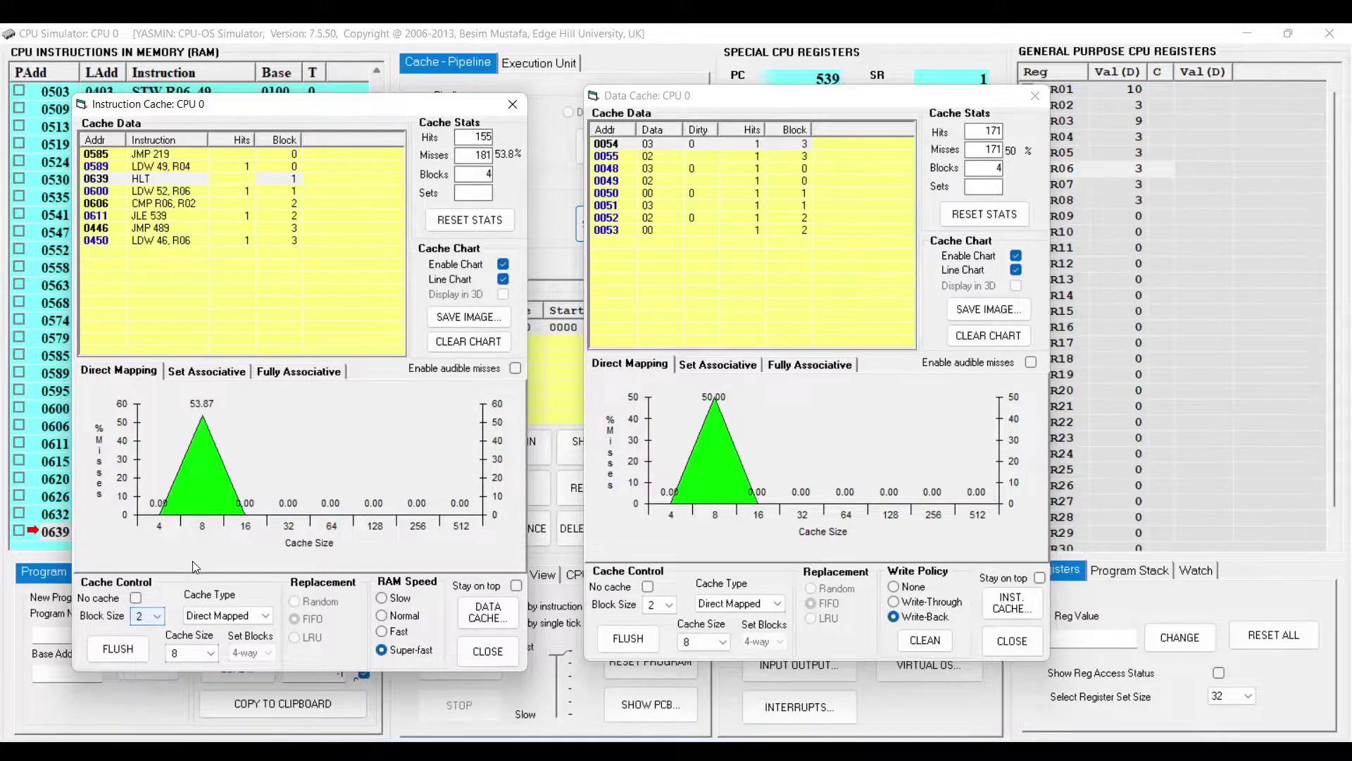
left_click(191, 653)
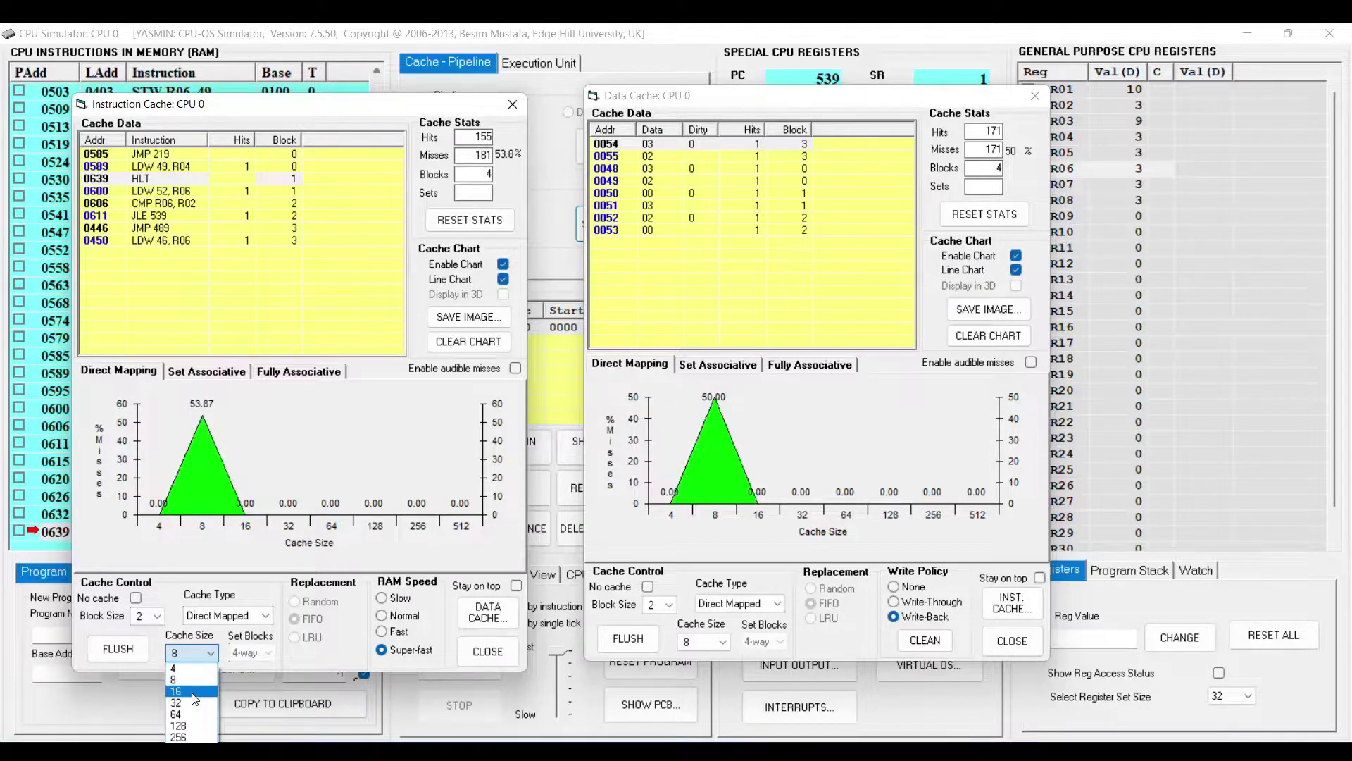
left_click(190, 692)
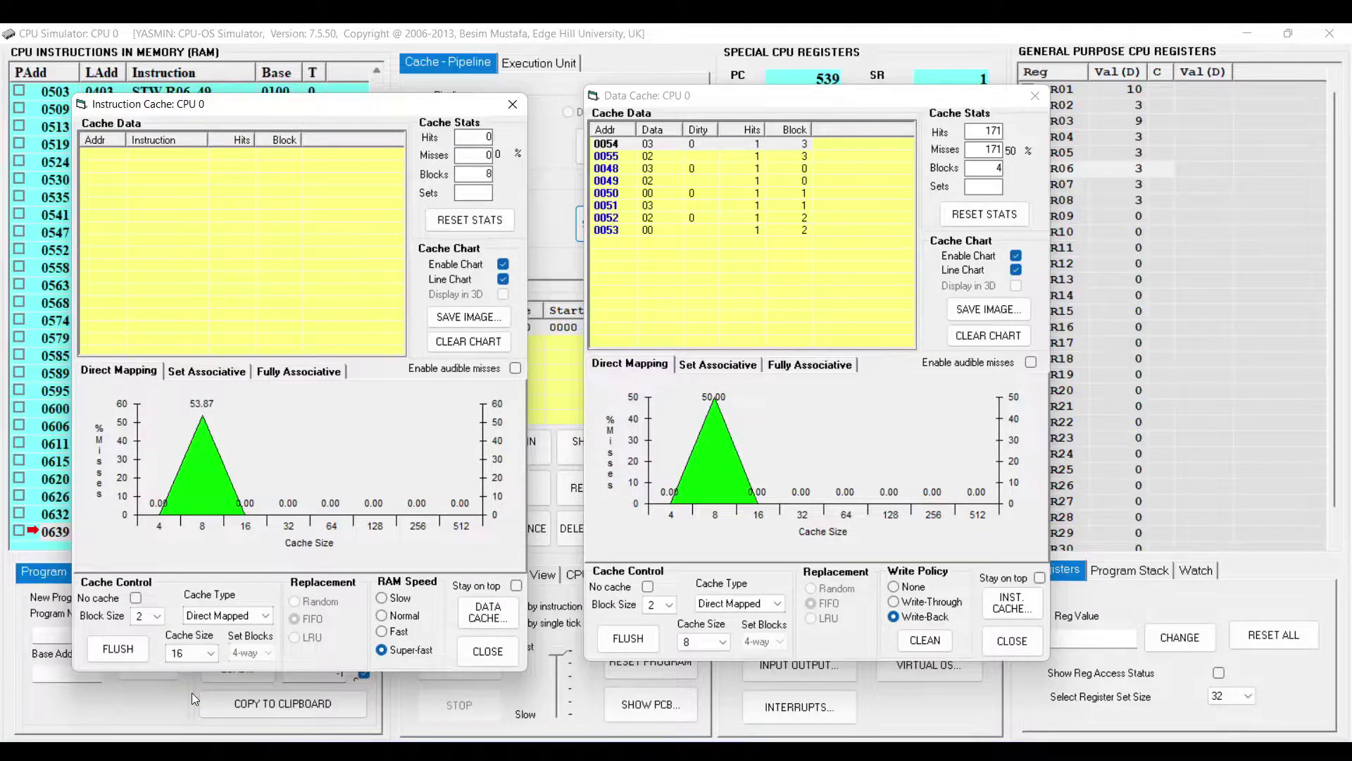
left_click(148, 617)
left_click(149, 654)
Step: Set the data cache to block size 8 and cache size 16, and flush the instruction cache
left_click(656, 605)
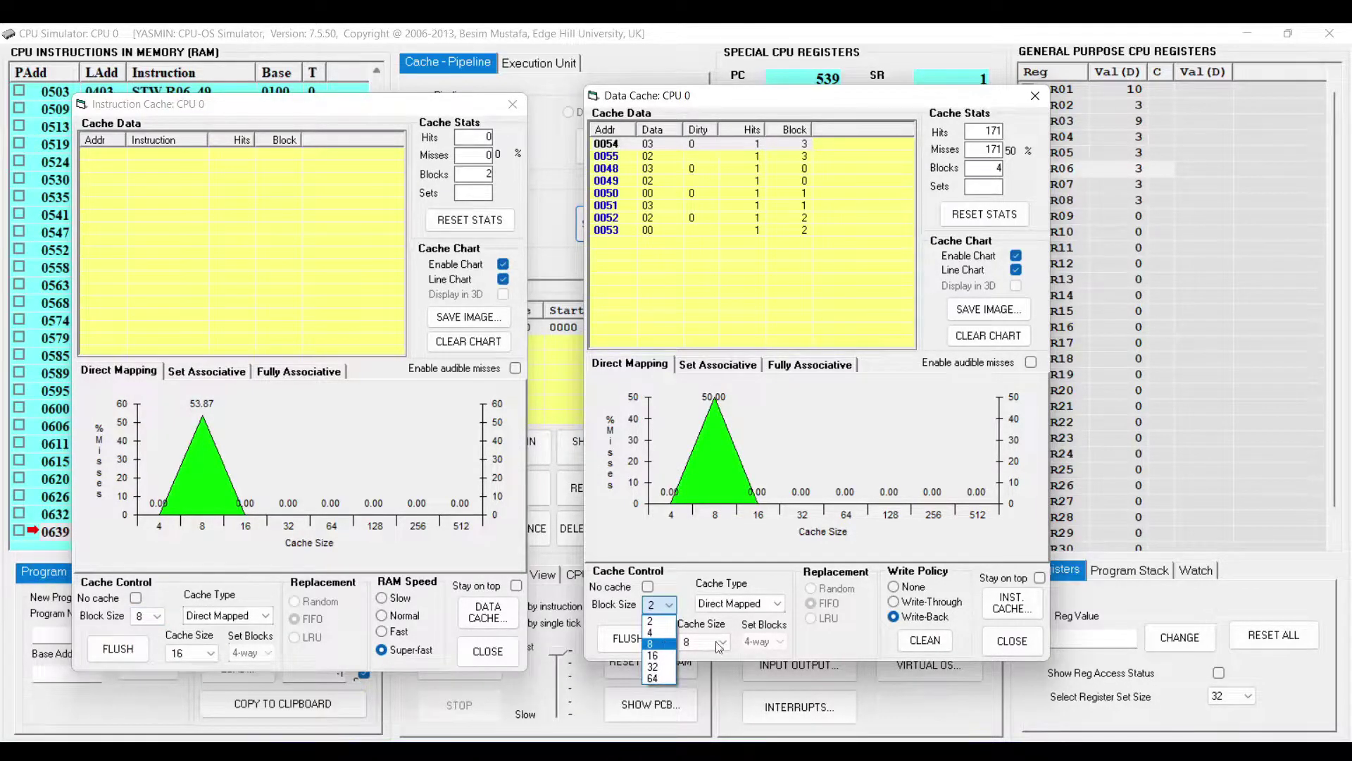
left_click(665, 645)
left_click(712, 643)
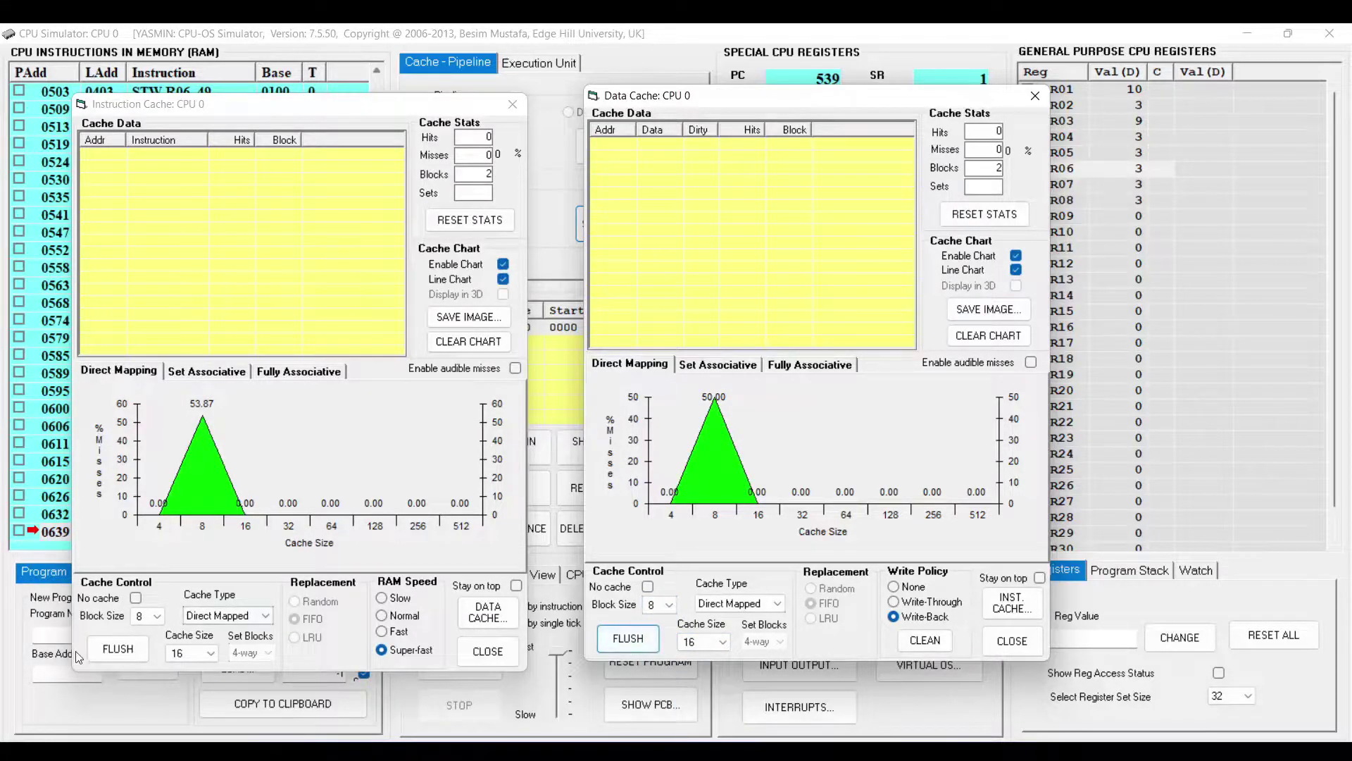
left_click(106, 655)
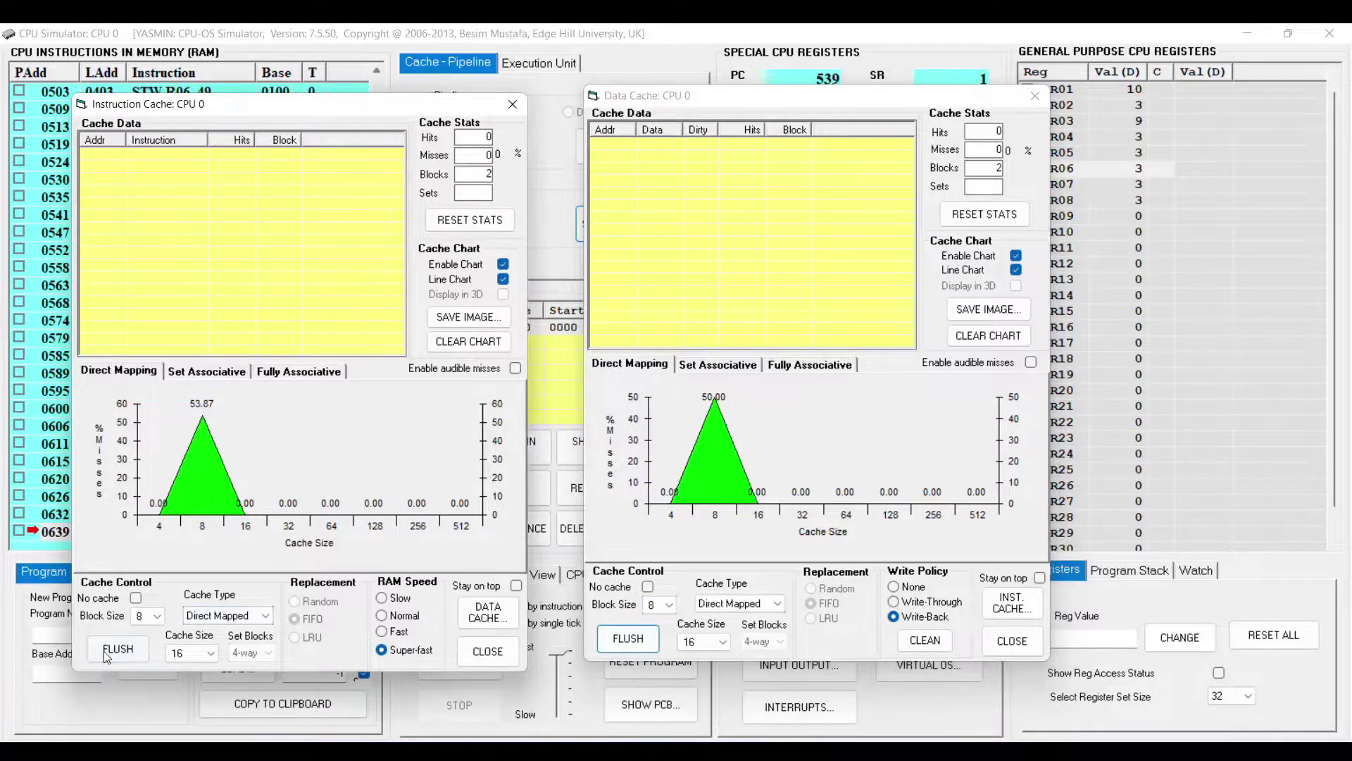
left_click(545, 259)
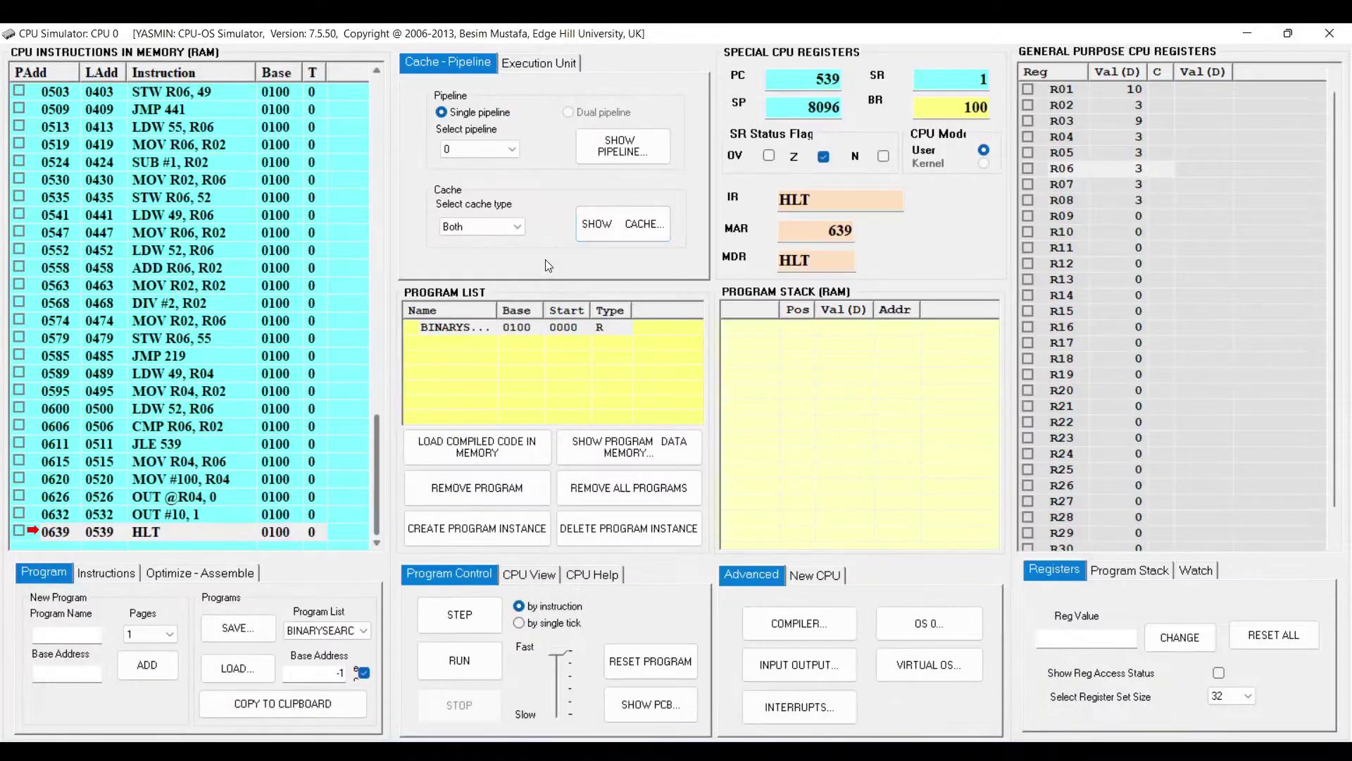
Step: Reset and rerun the program with cache size 16, showing the instruction and data cache charts
left_click(648, 662)
left_click(459, 660)
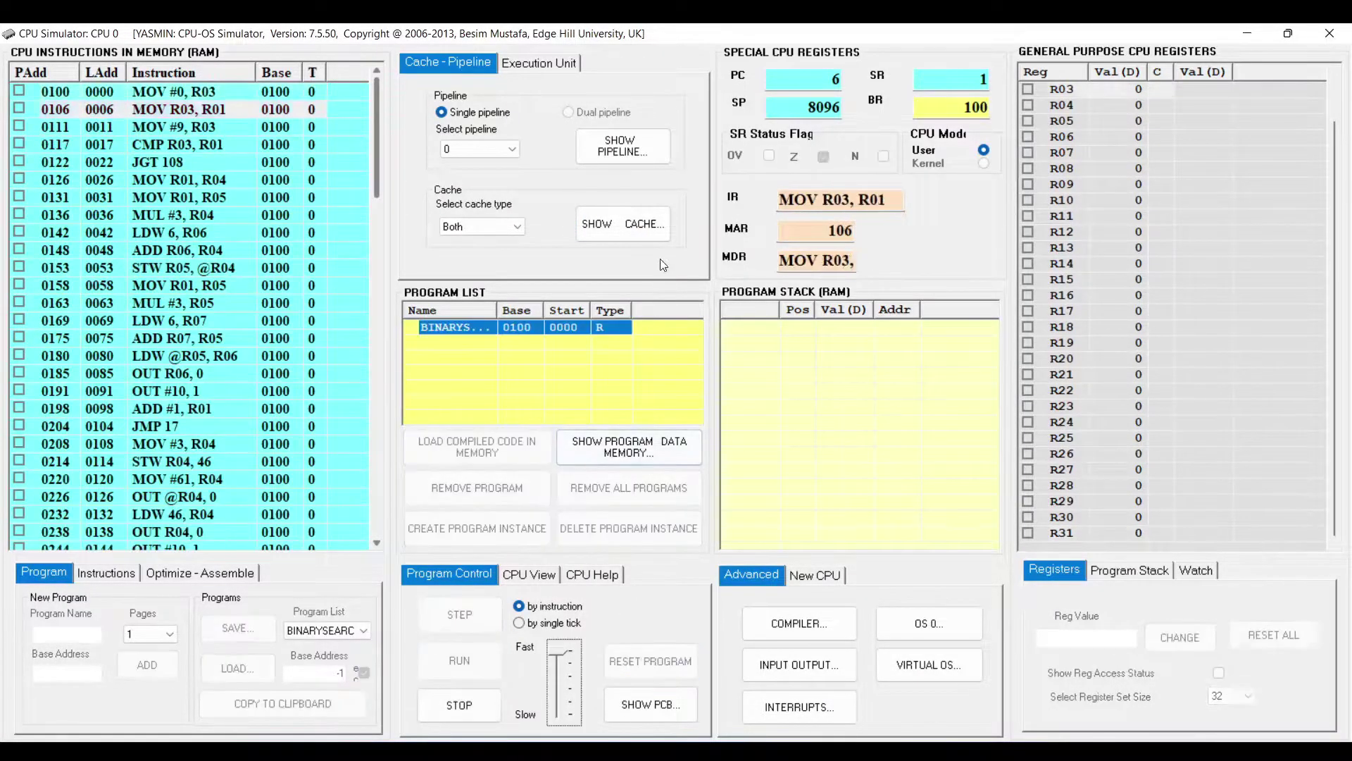
left_click(643, 224)
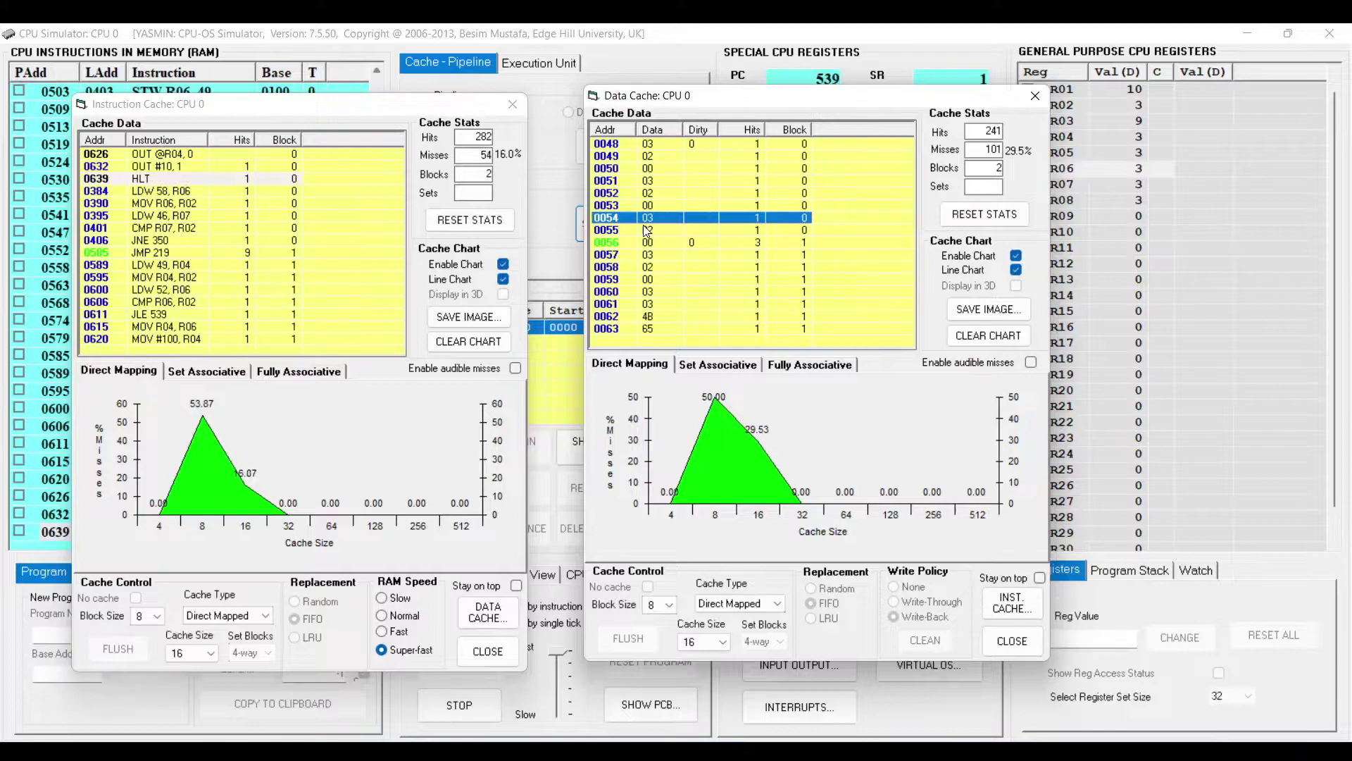
Step: Dismiss the CPU 0 run-time message and inspect both caches' size-16 hit and miss counts
left_click(778, 555)
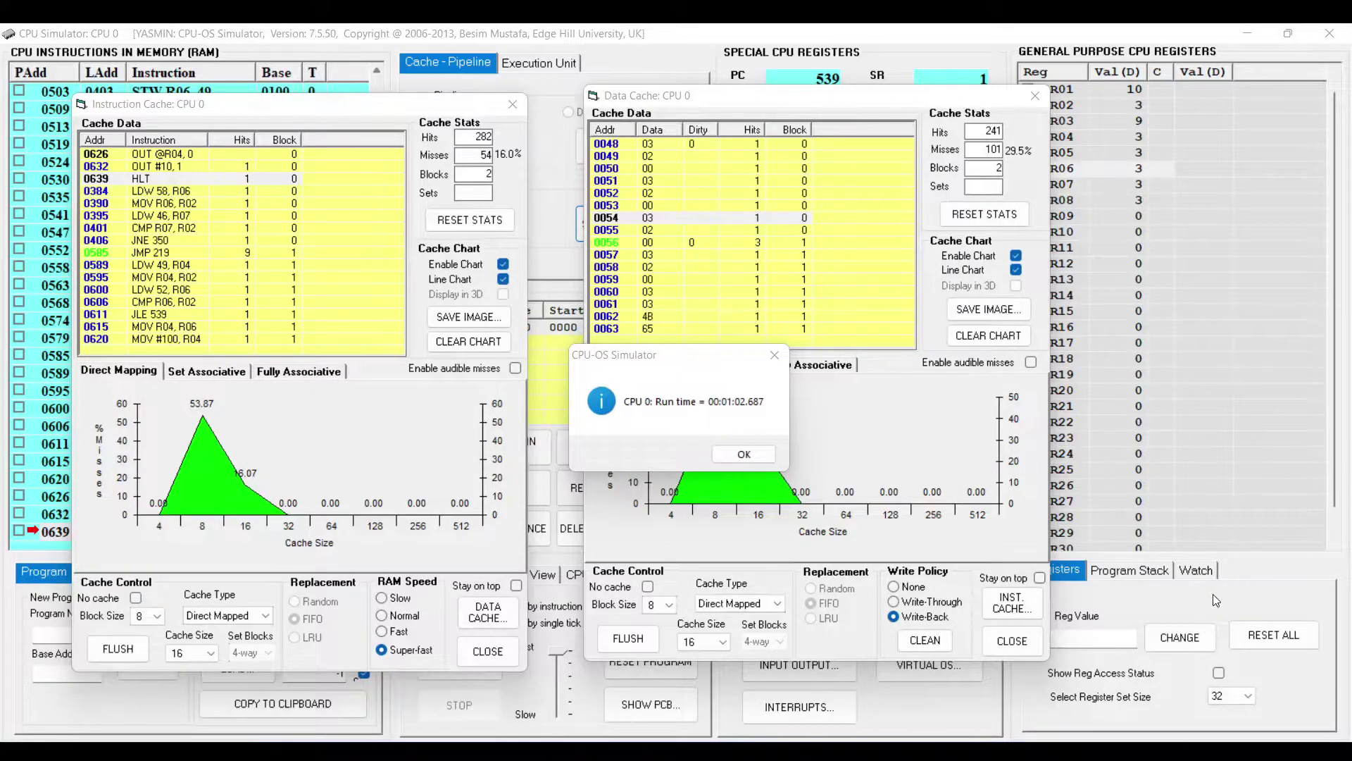
left_click(660, 365)
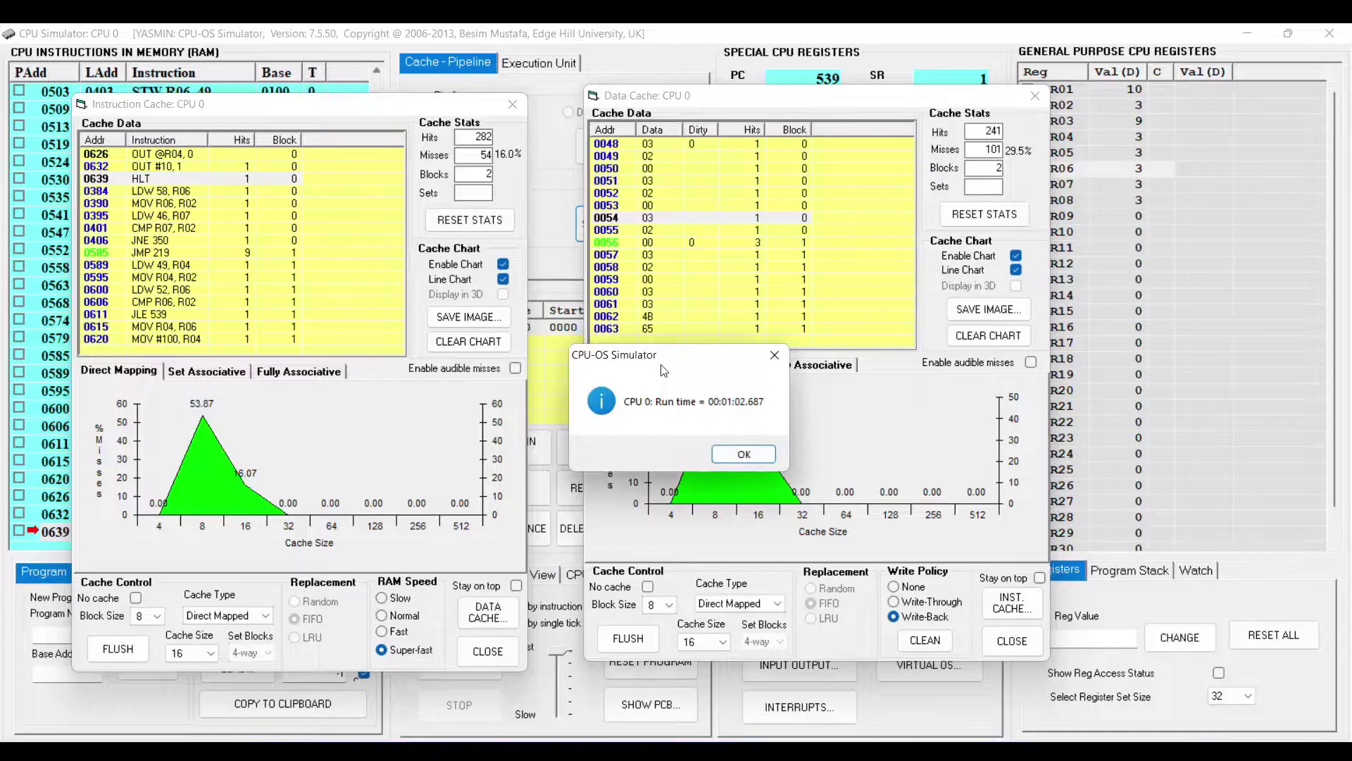
left_click(745, 454)
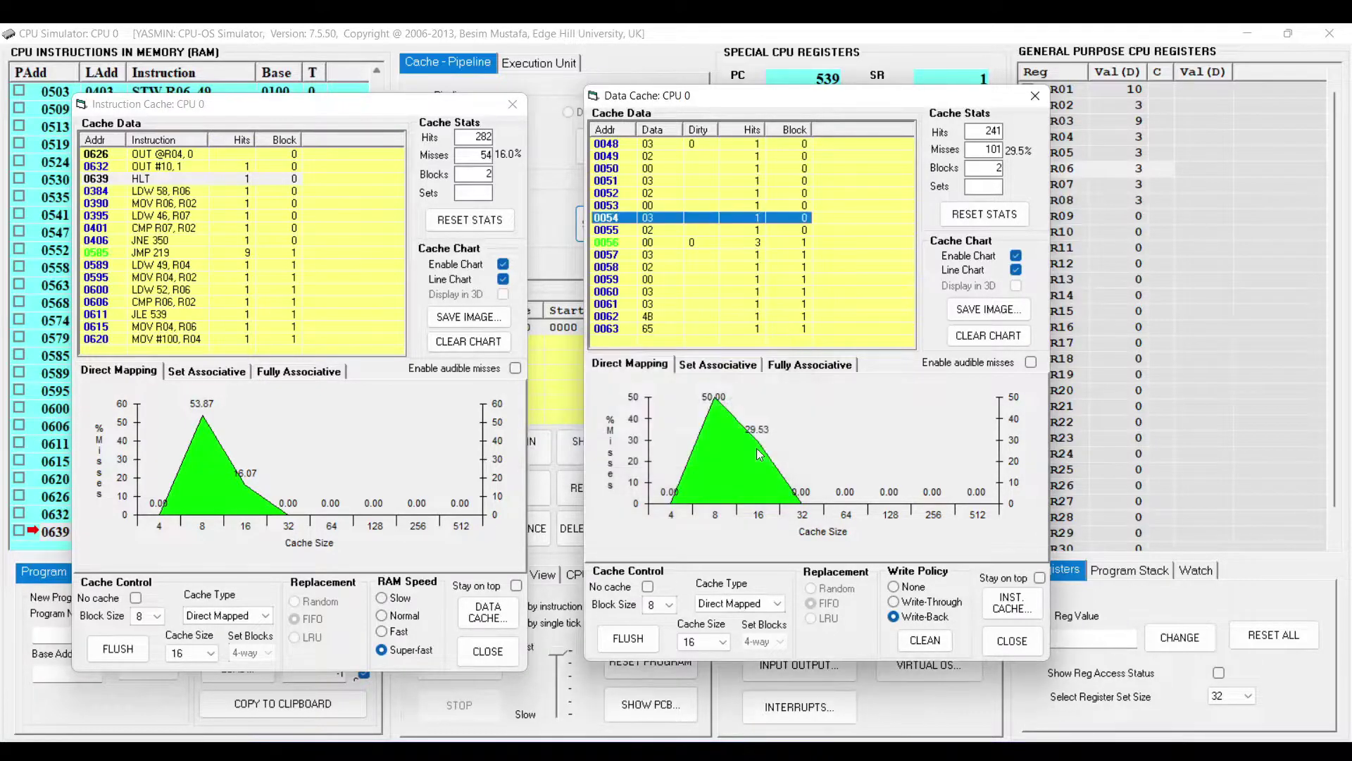
left_click(296, 104)
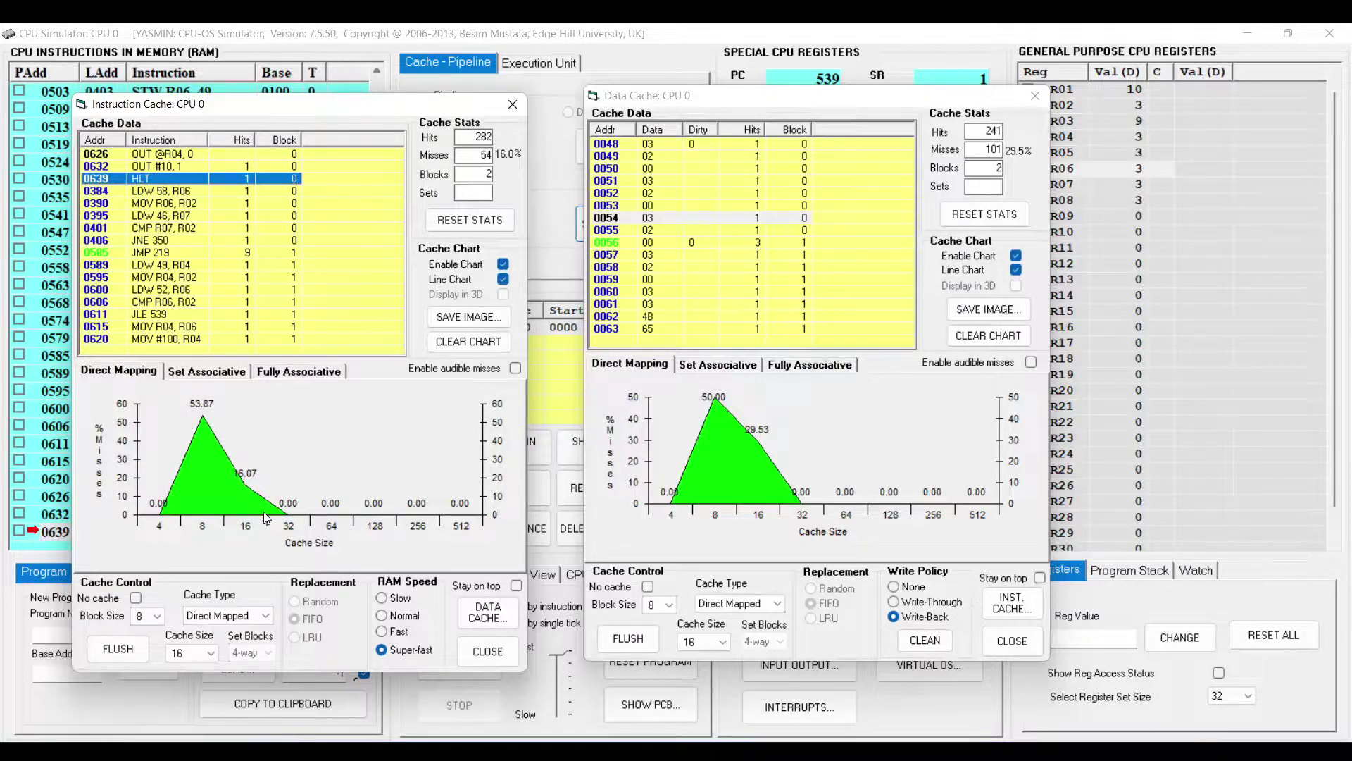
left_click(950, 101)
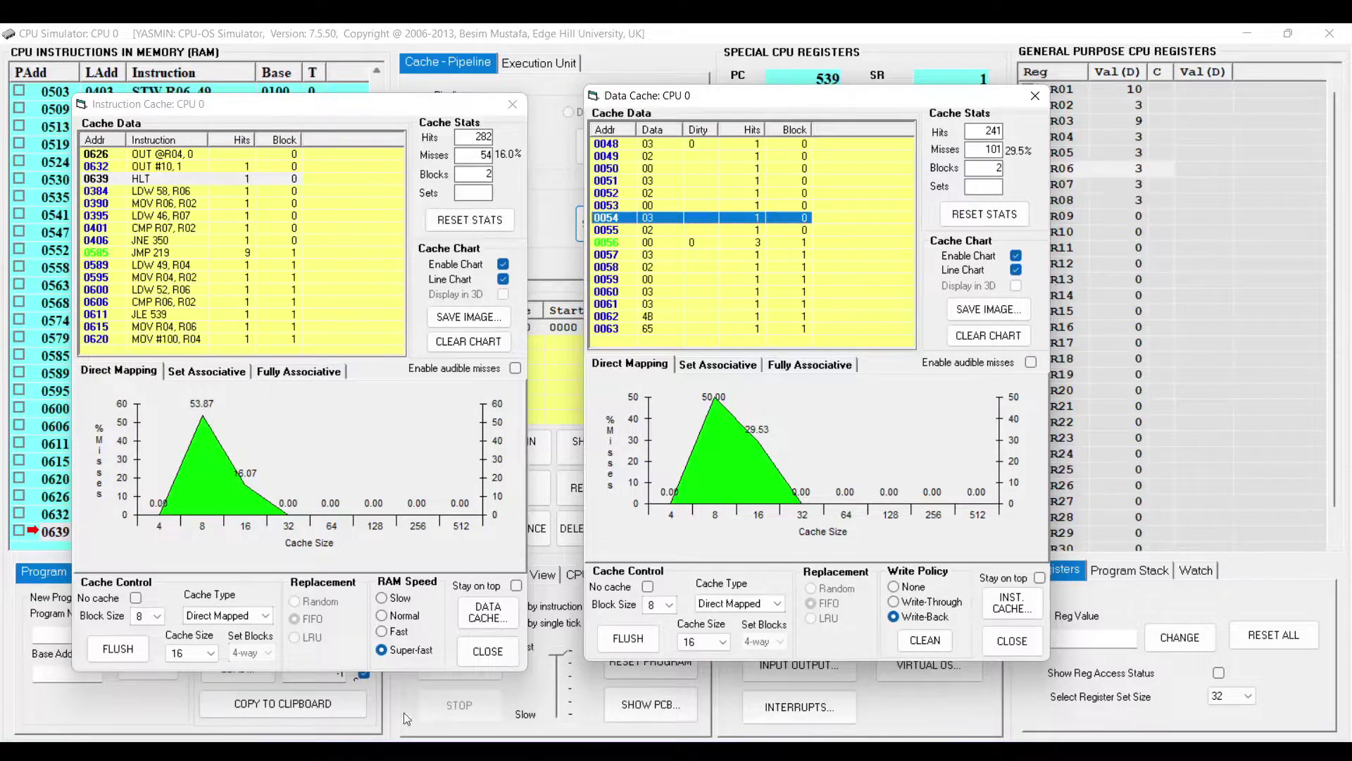
Step: Set both caches to cache size 32 and block size 16, then flush the instruction cache
left_click(209, 657)
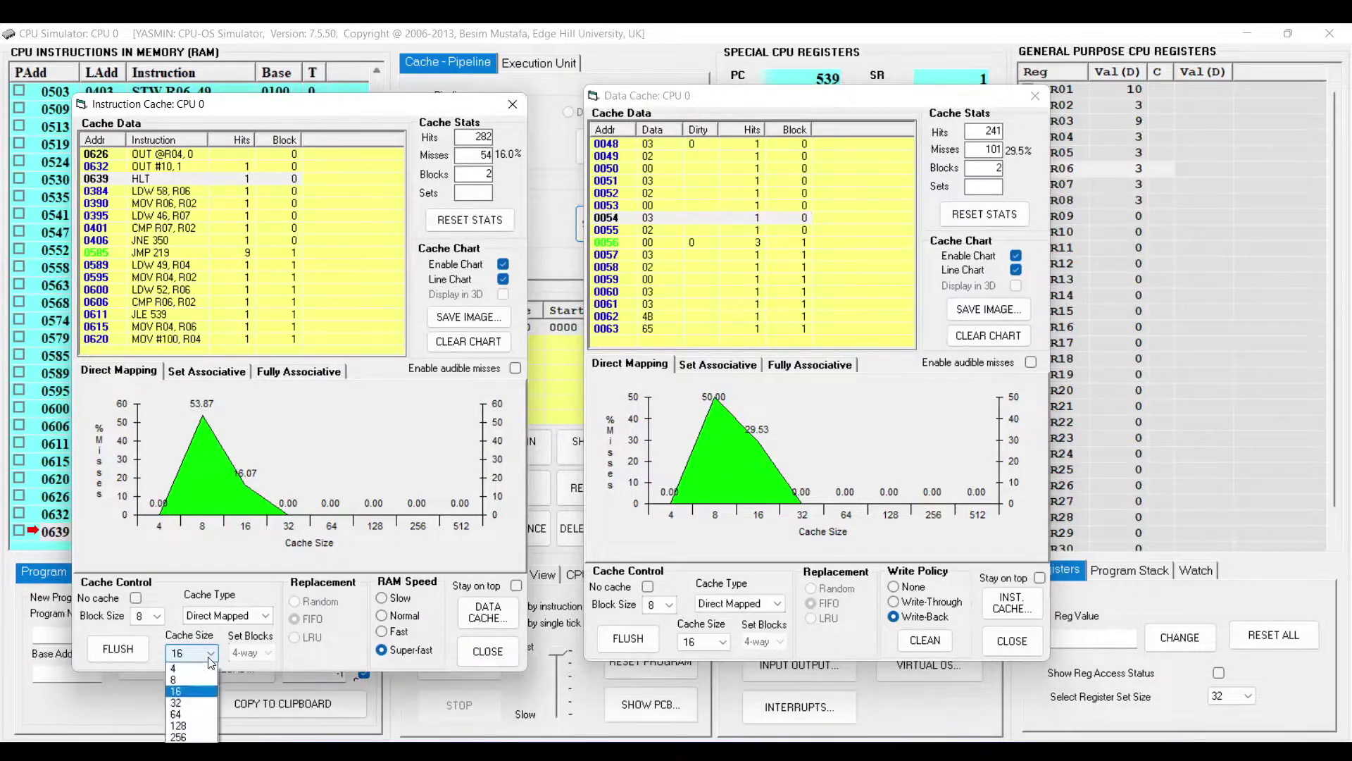
left_click(200, 703)
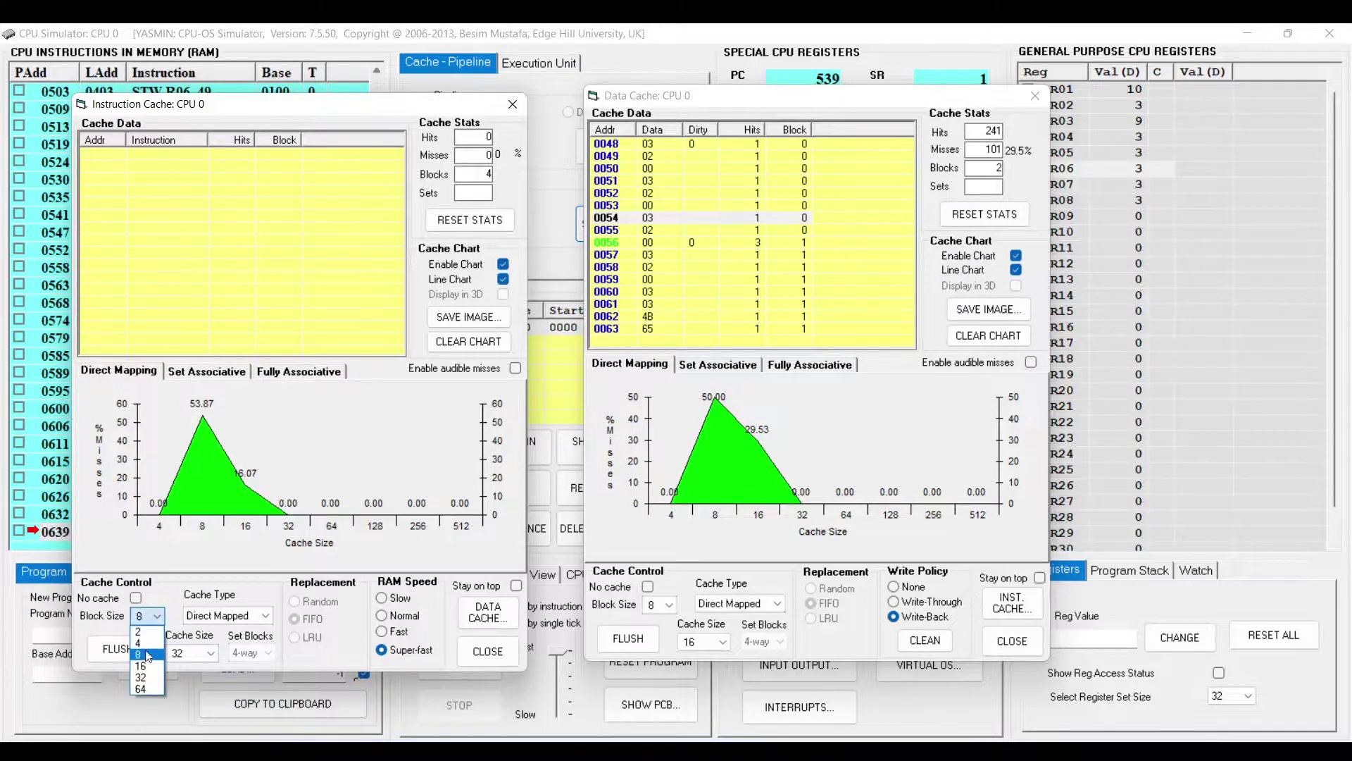
left_click(148, 666)
left_click(729, 637)
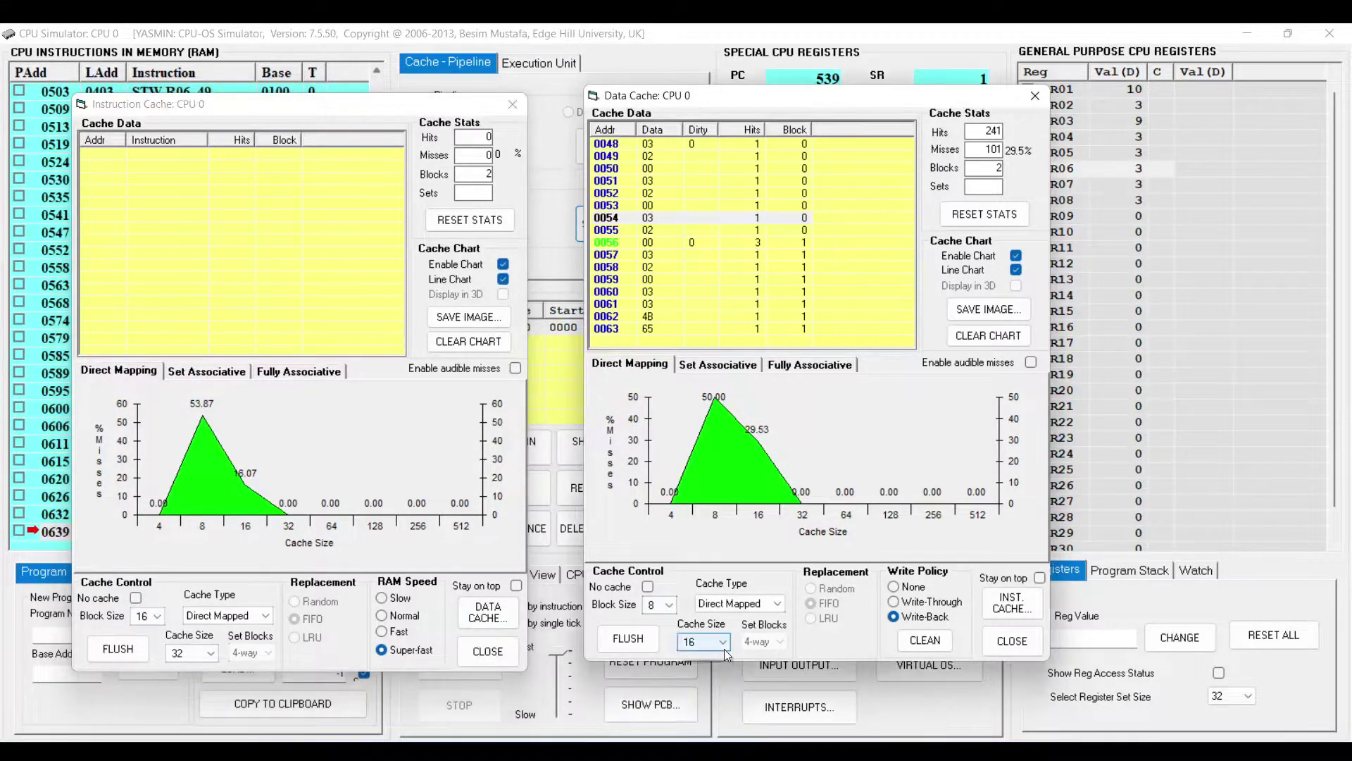
left_click(698, 692)
left_click(660, 605)
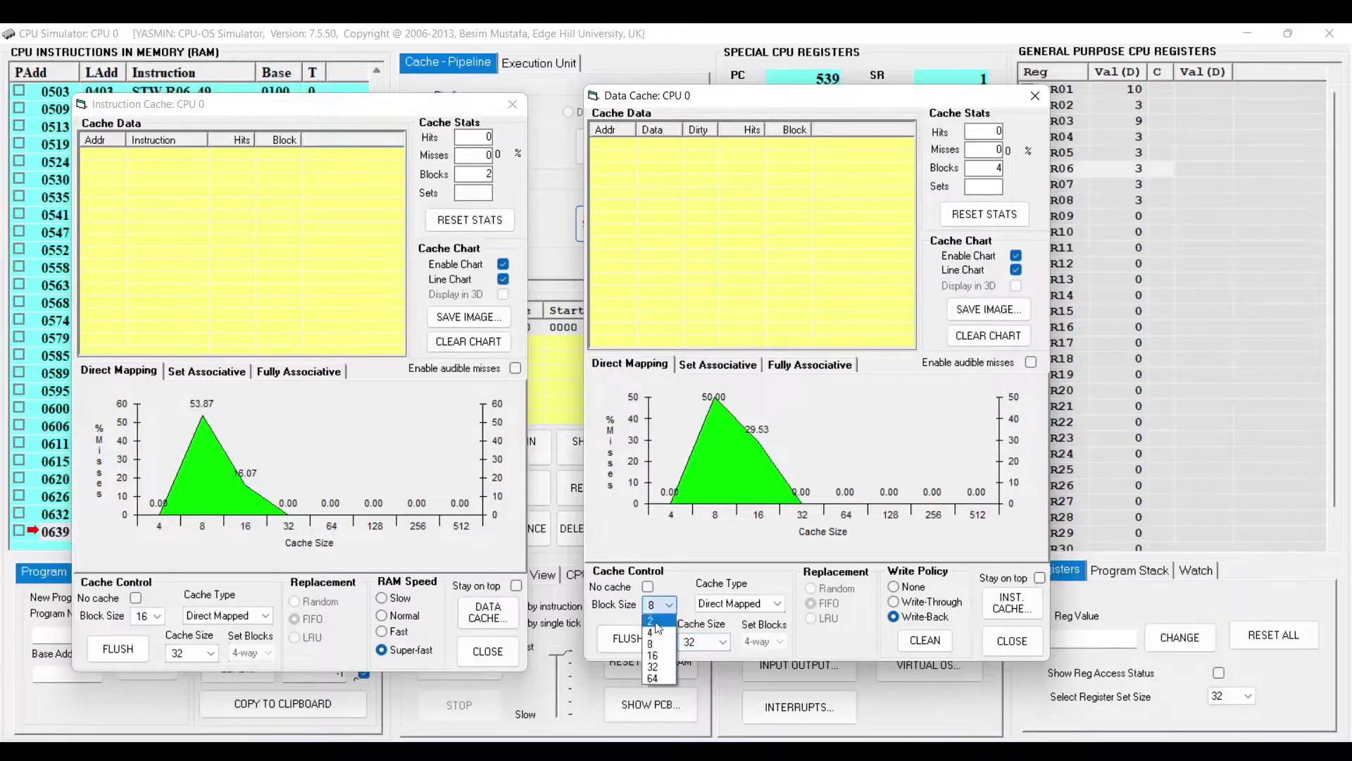
left_click(658, 655)
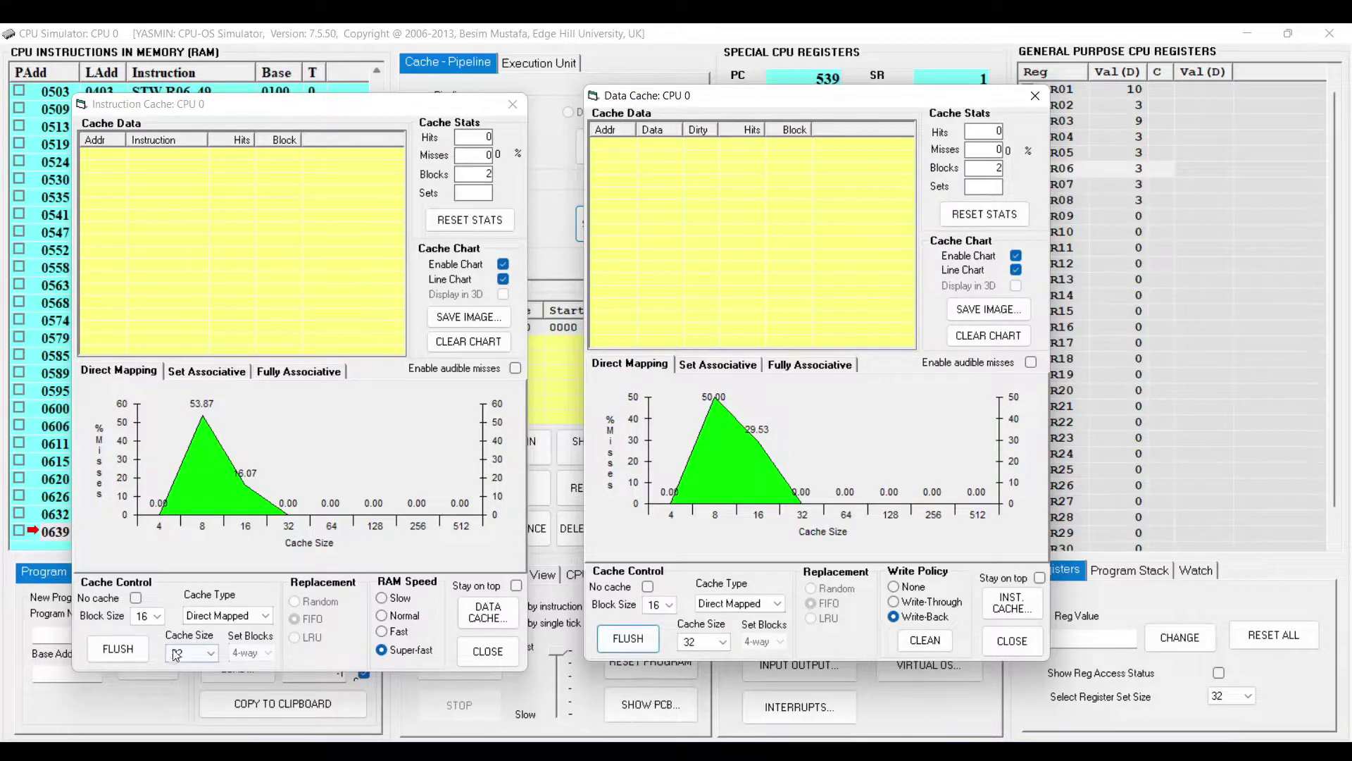
left_click(121, 651)
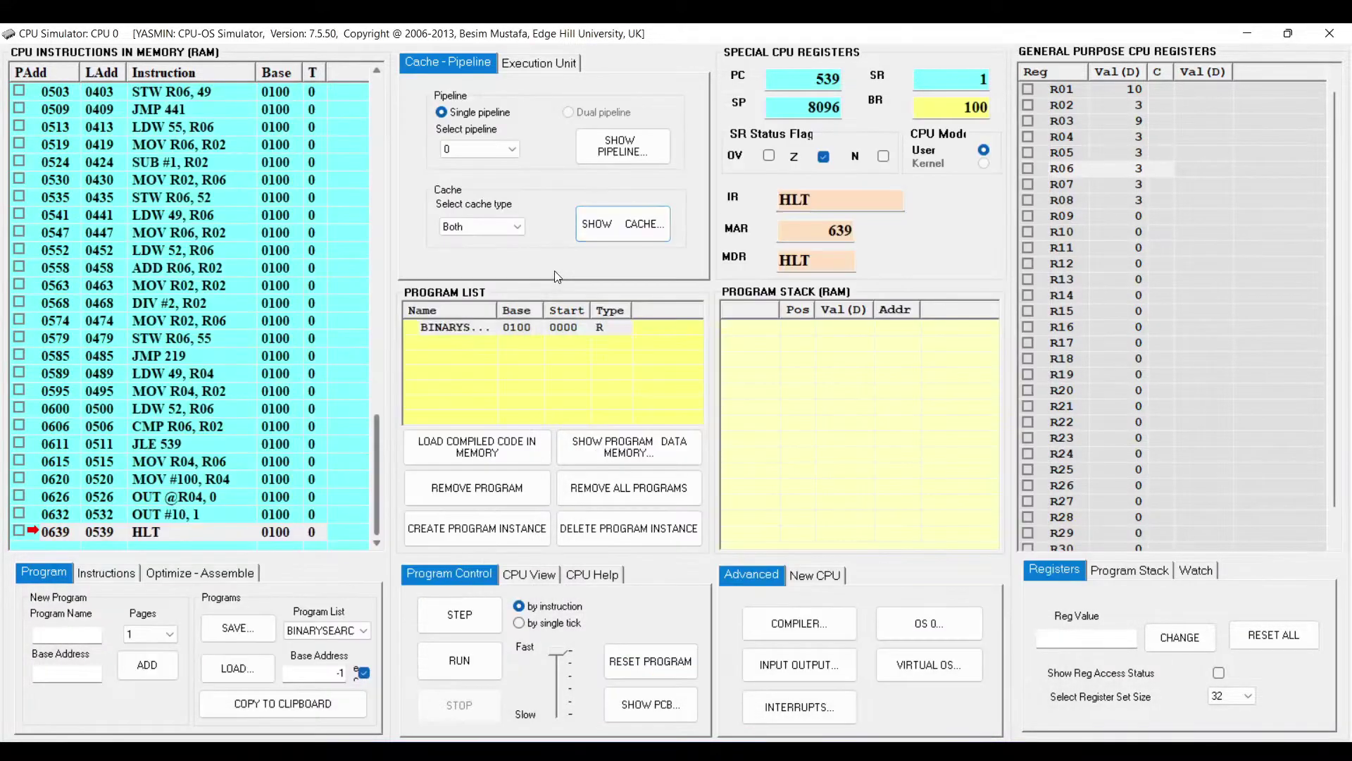
Step: Reset and rerun the program at cache size 32, bringing the cache charts back up
left_click(651, 661)
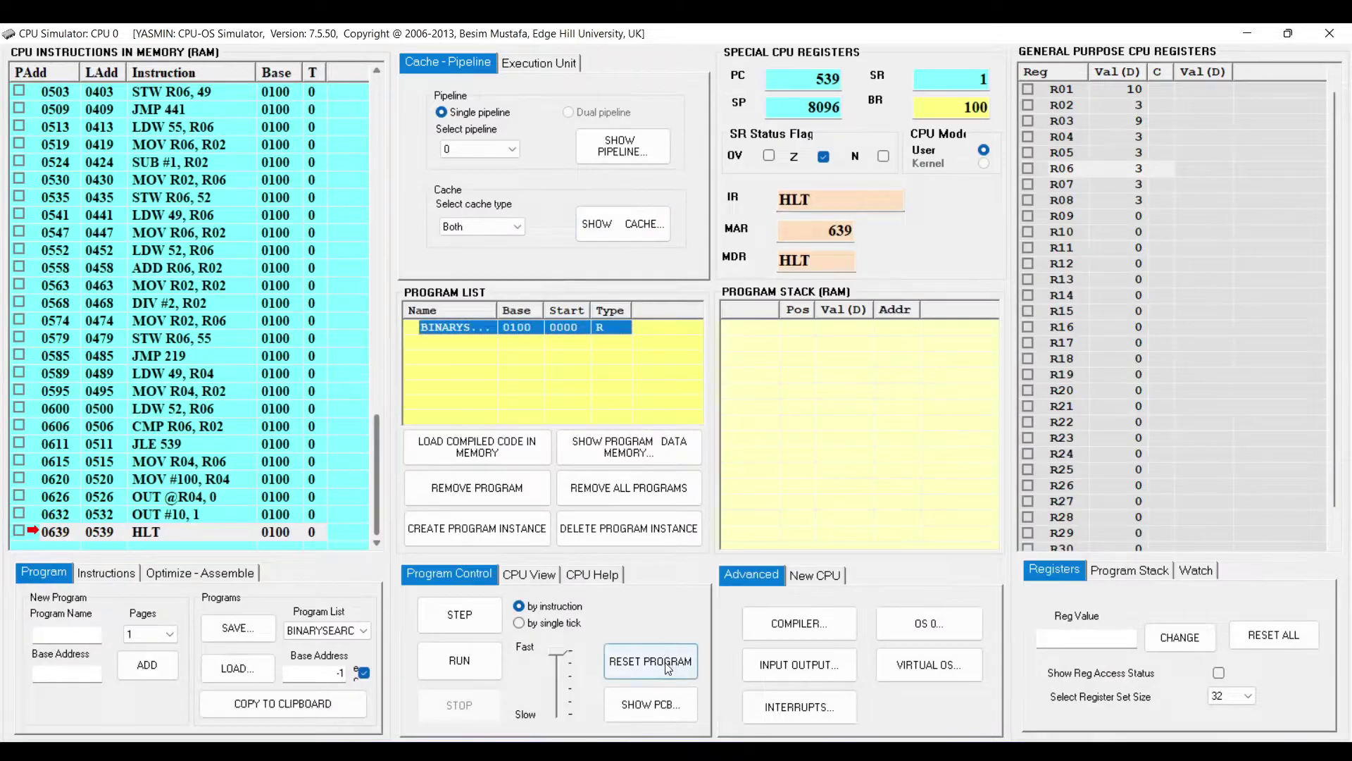
left_click(467, 668)
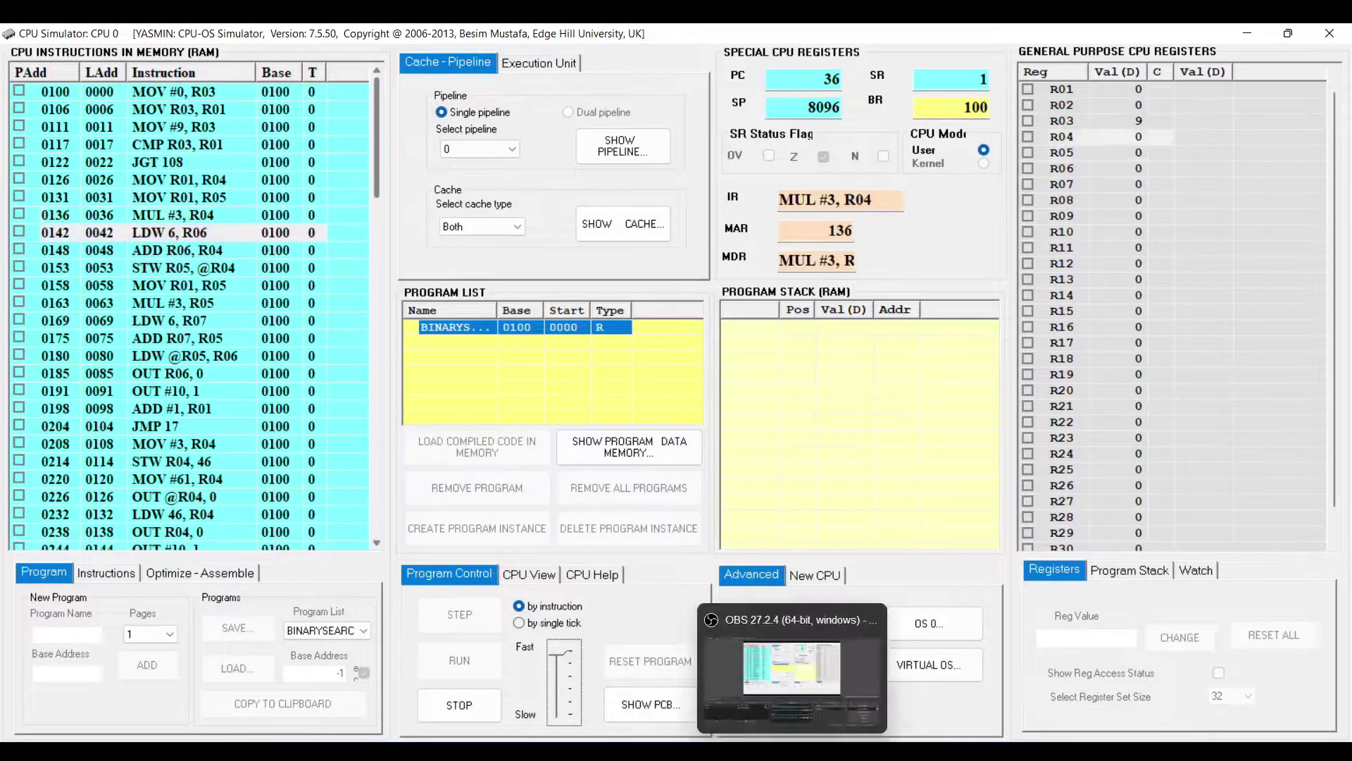
mouse_move(715, 752)
left_click(810, 675)
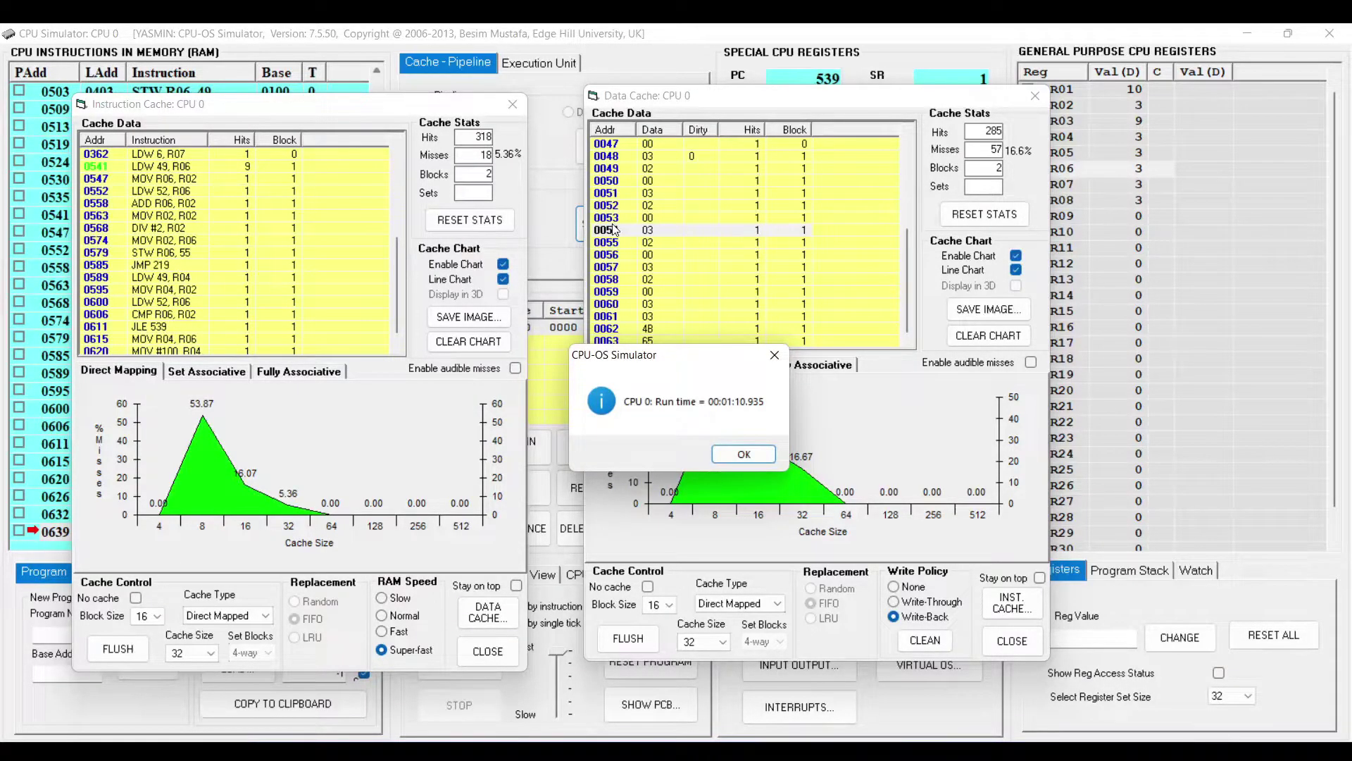
Step: Close the CPU 0 run-time notice to reveal the data cache chart's 16.67% point
left_click(761, 456)
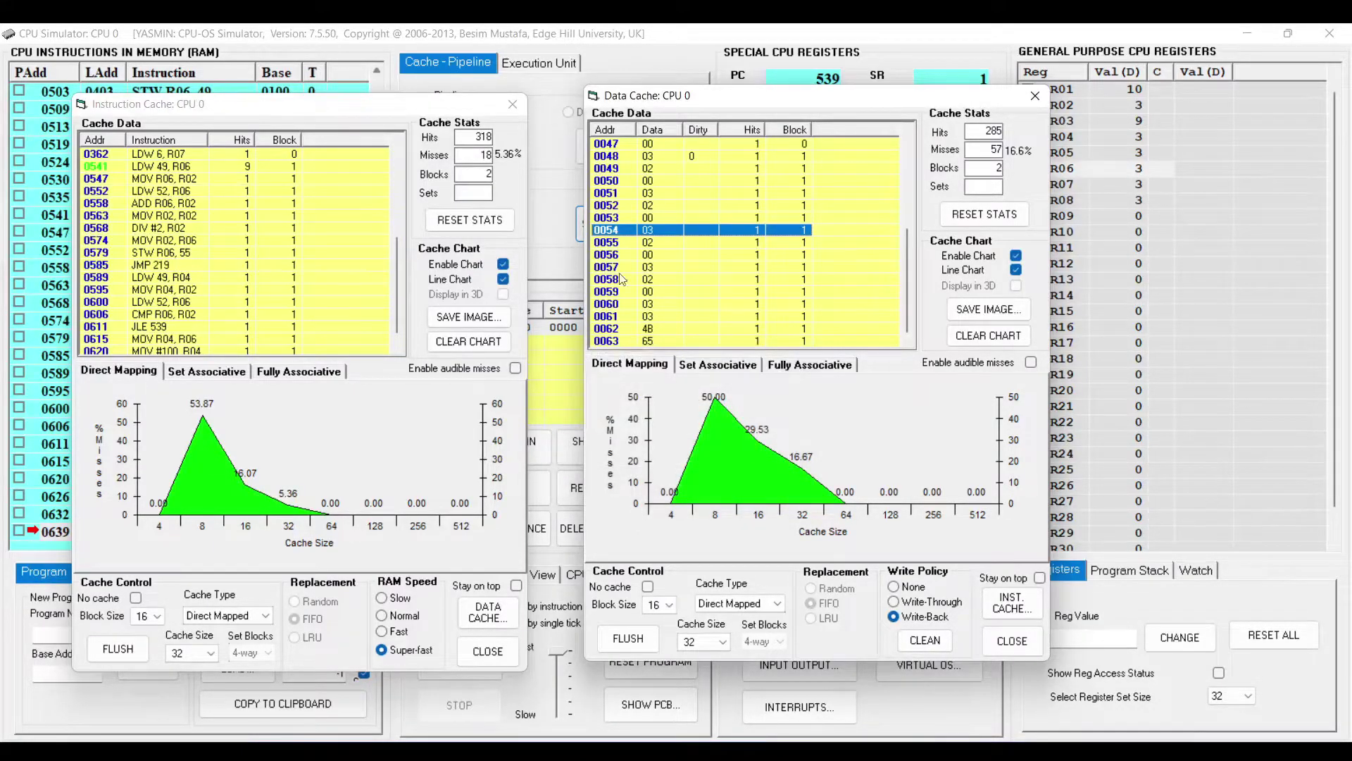